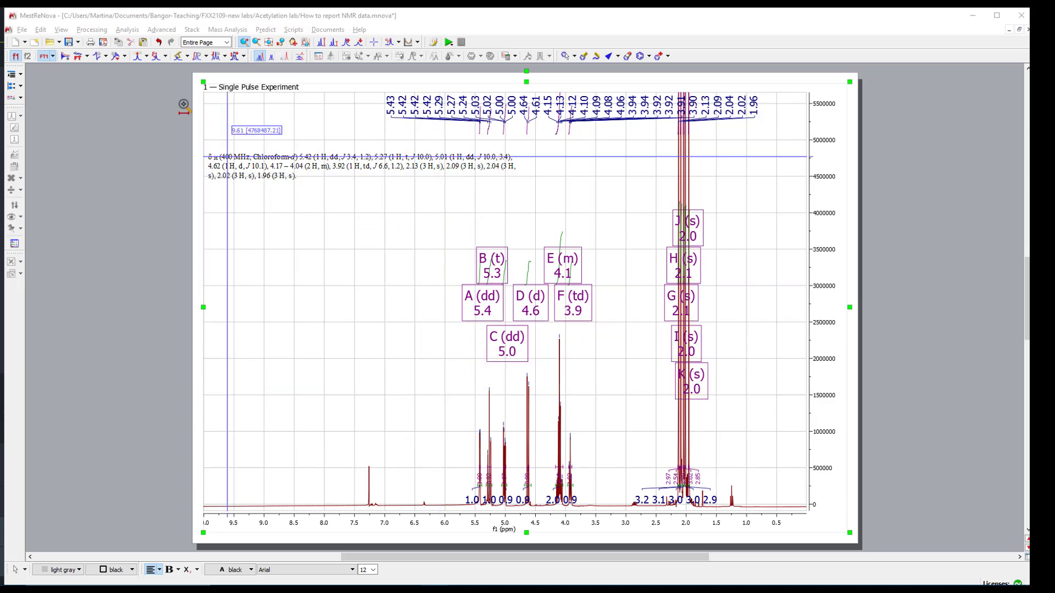
Deselect the spectrum and open the Multiplet Manager panel from View > Panels
left_click(101, 77)
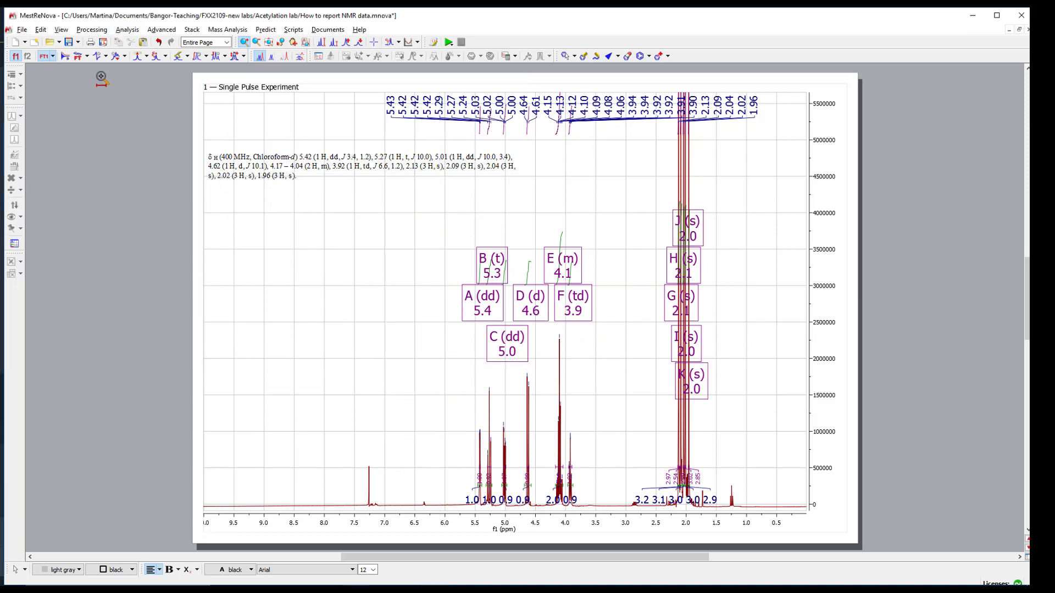
left_click(59, 31)
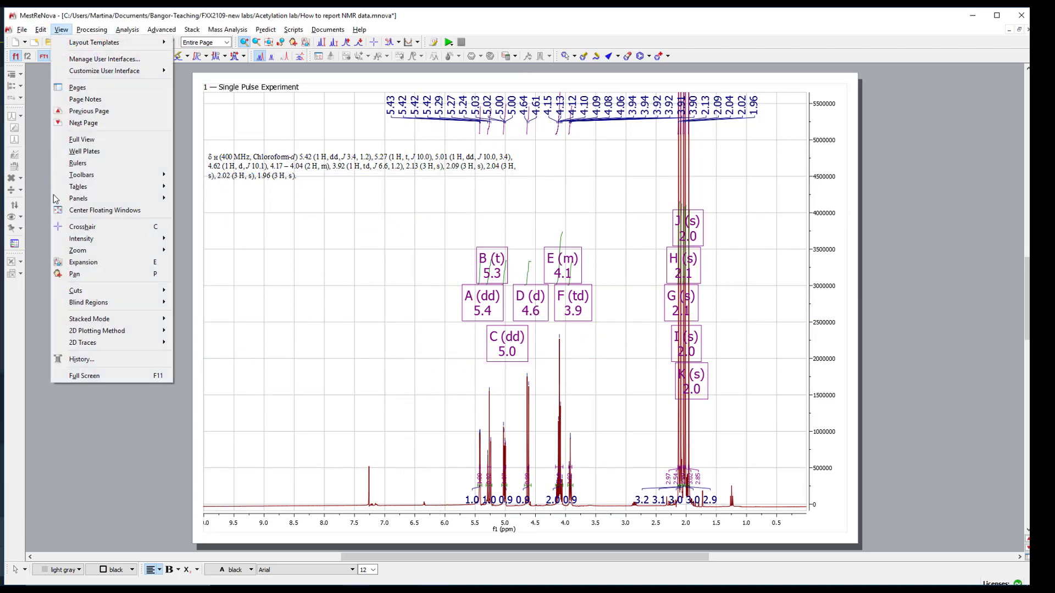
mouse_move(93, 199)
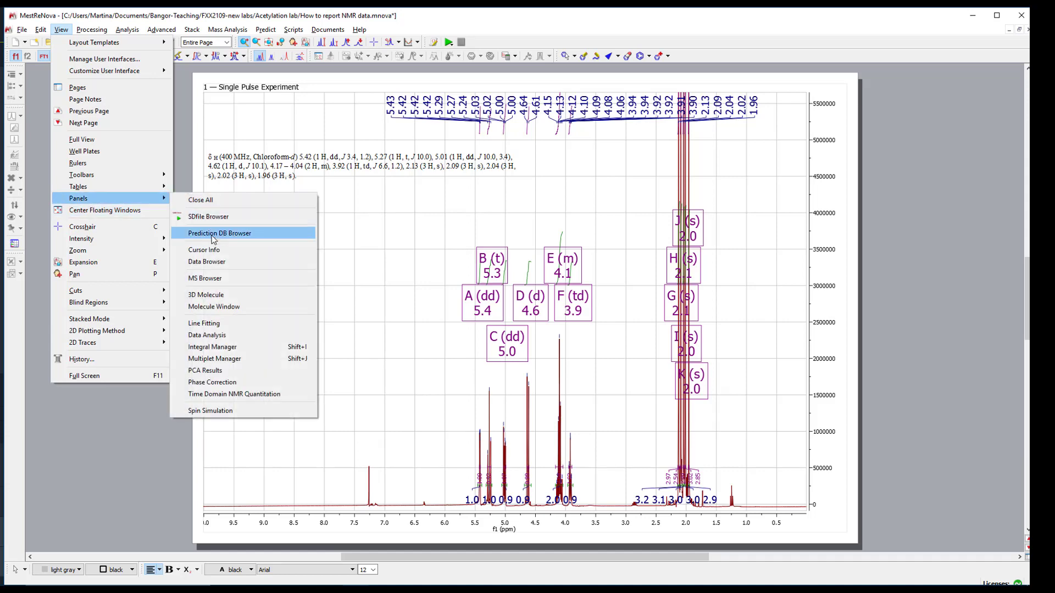
left_click(216, 358)
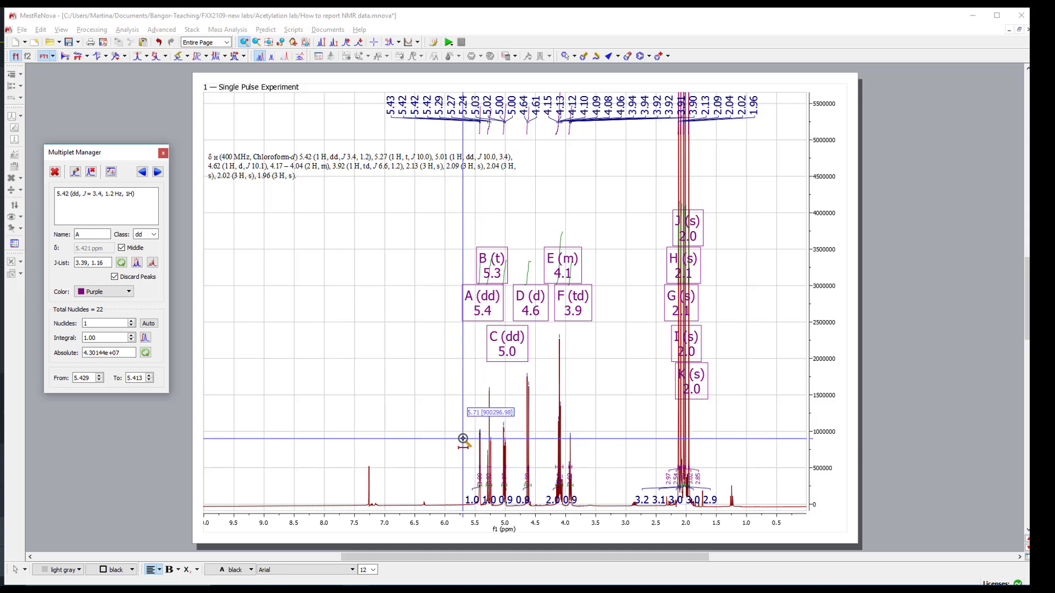
Zoom the spectrum to 5.7–3.76 ppm, then onto multiplet A at 5.42 ppm
left_click_drag(463, 439, 581, 487)
left_click_drag(269, 484, 309, 494)
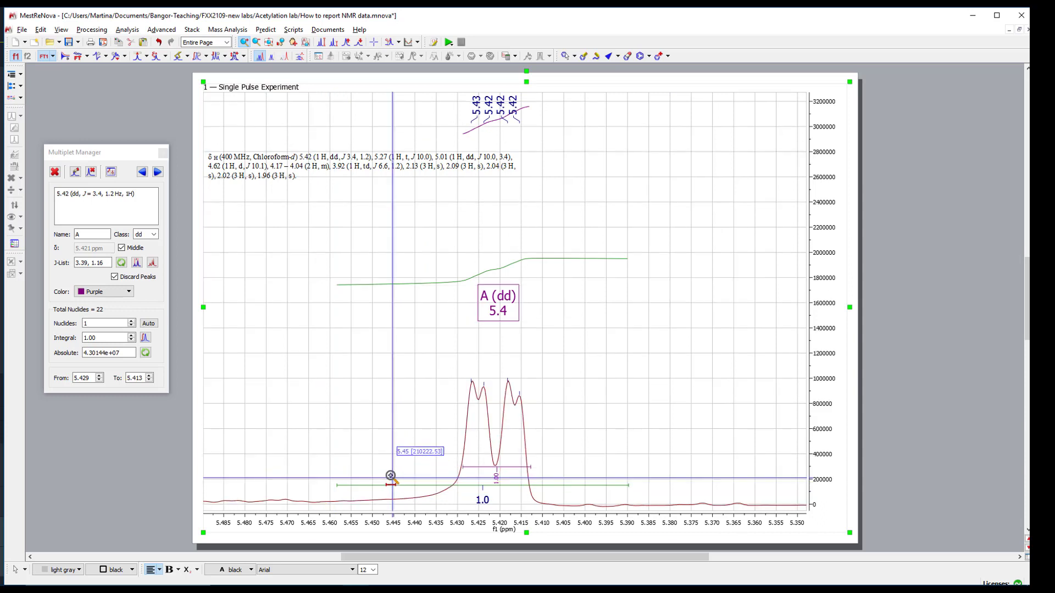
scroll(412, 483, "up", 1)
Scroll the spectrum view around multiplet A, the 5.42 ppm dd
scroll(439, 417, "down", 1)
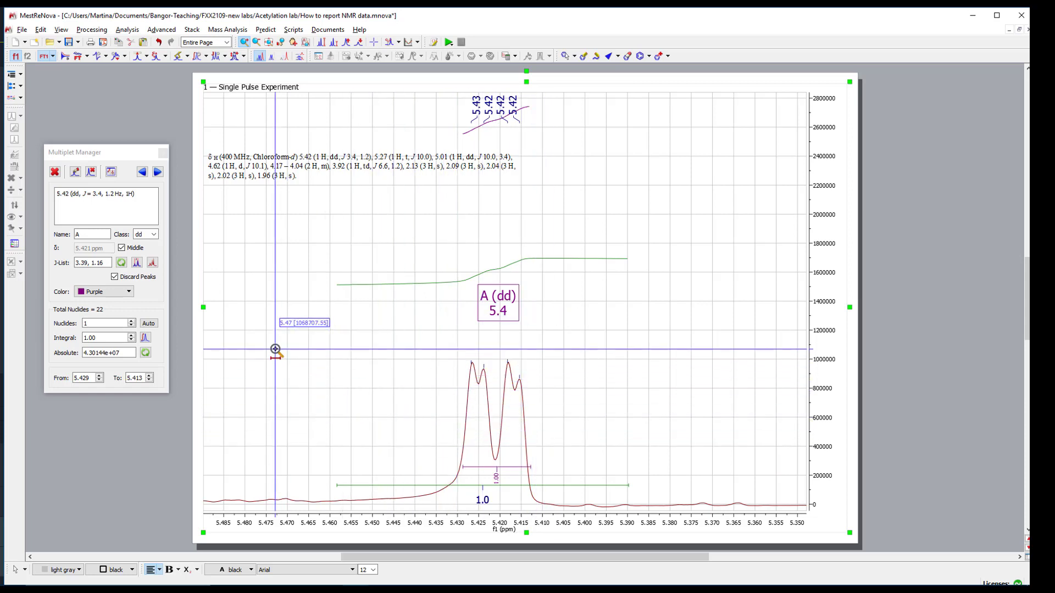
Step through multiplets B, C (5.01), D (4.62), E (4.1) and F (3.92), inspecting E and F's peaks
left_click(158, 173)
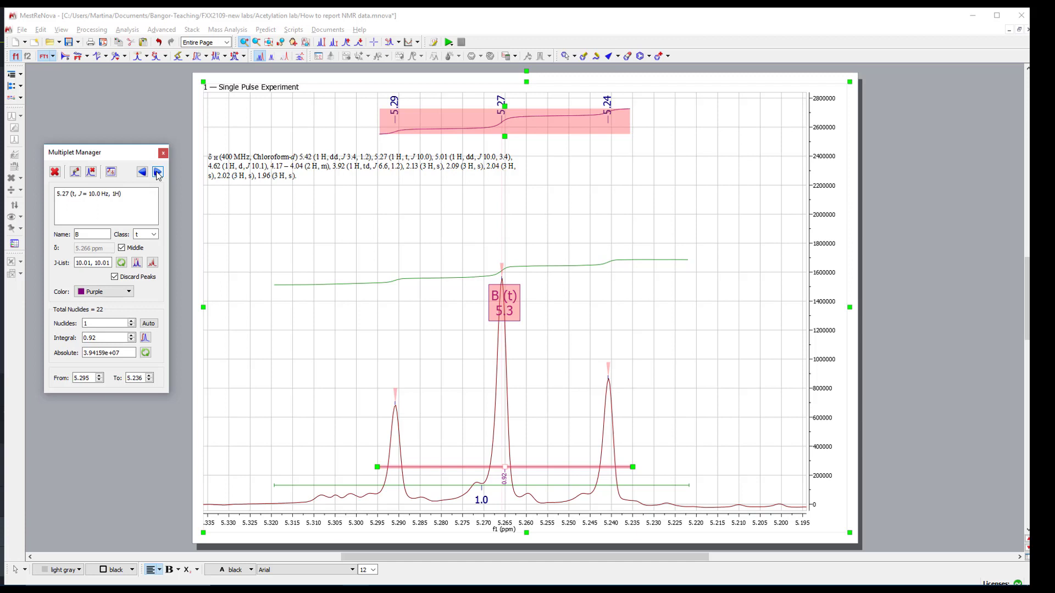
left_click(158, 172)
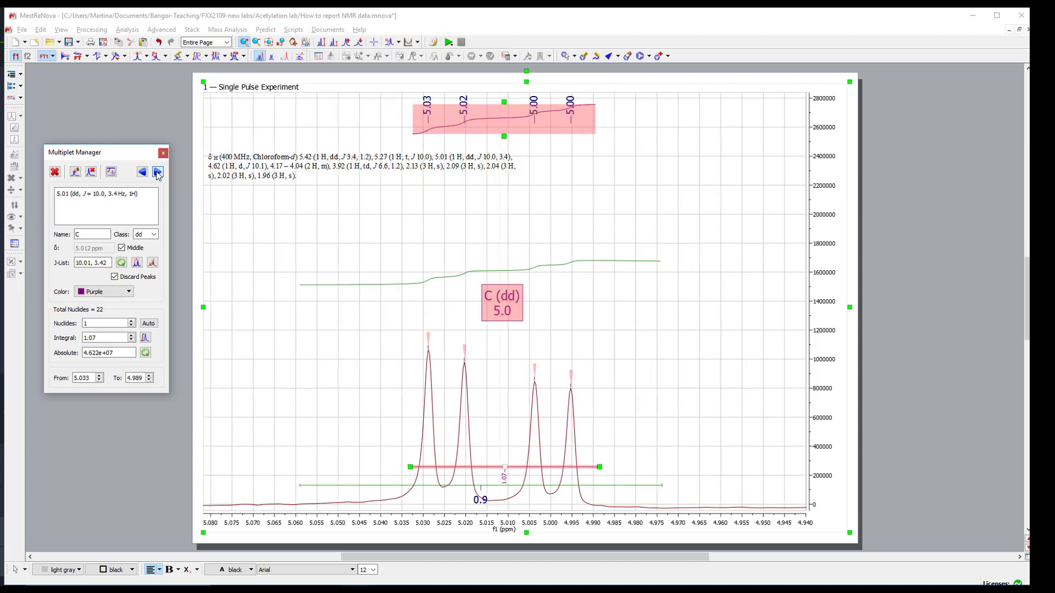
left_click(158, 172)
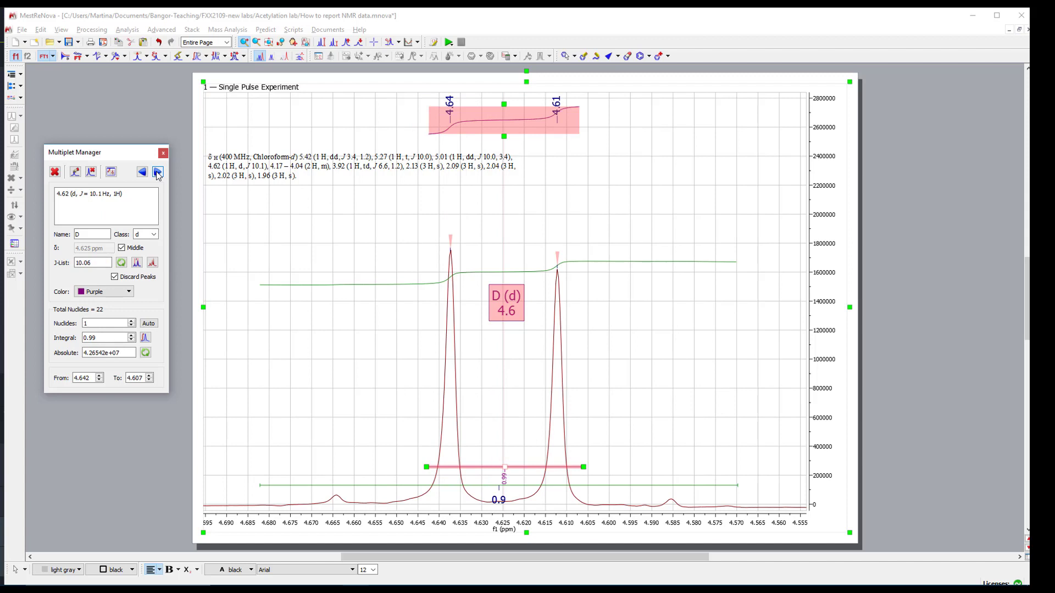
left_click(157, 172)
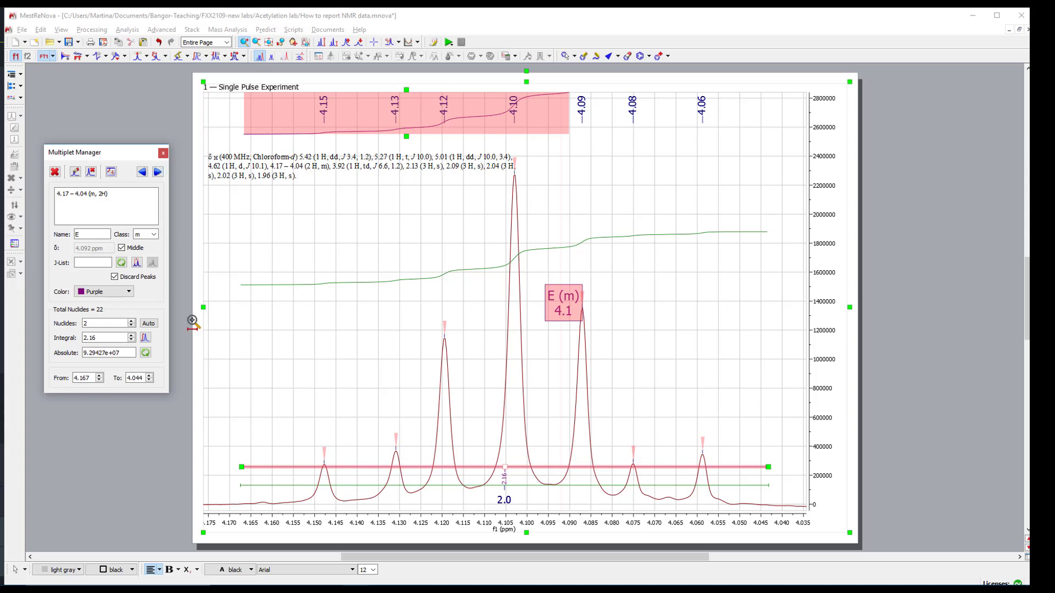
left_click(529, 490)
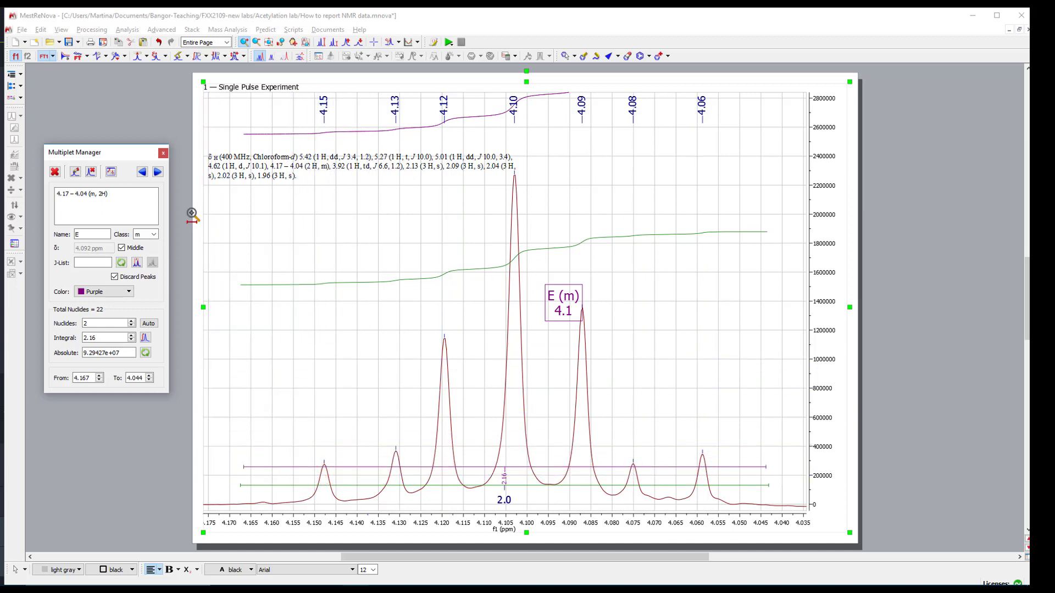
left_click(157, 173)
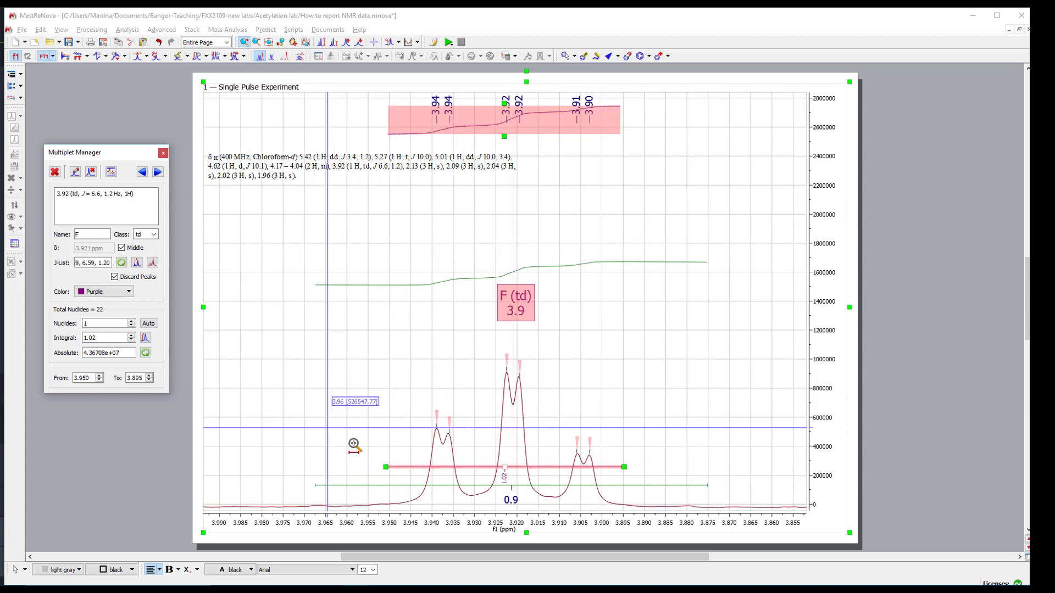
left_click(481, 464)
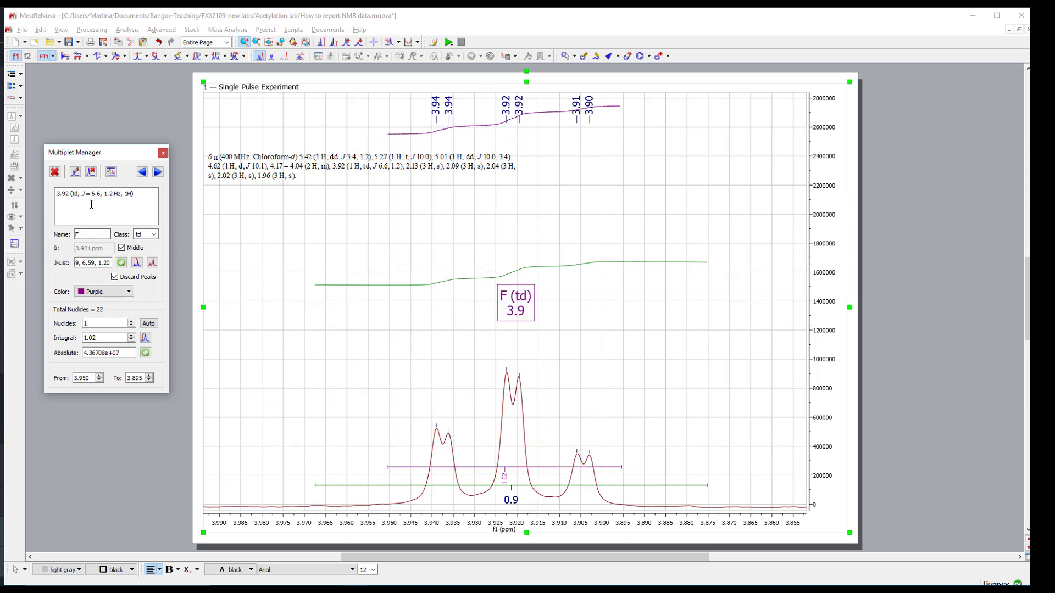
Step back past A to multiplet K, then forward through A–E to multiplet F
left_click(142, 172)
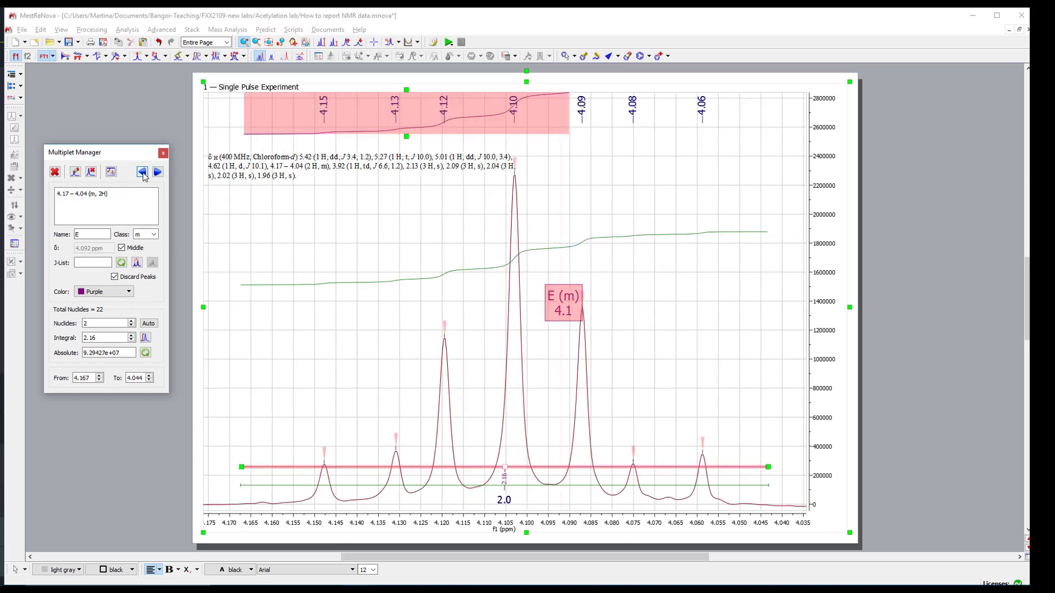
left_click(143, 172)
left_click(142, 173)
left_click(142, 172)
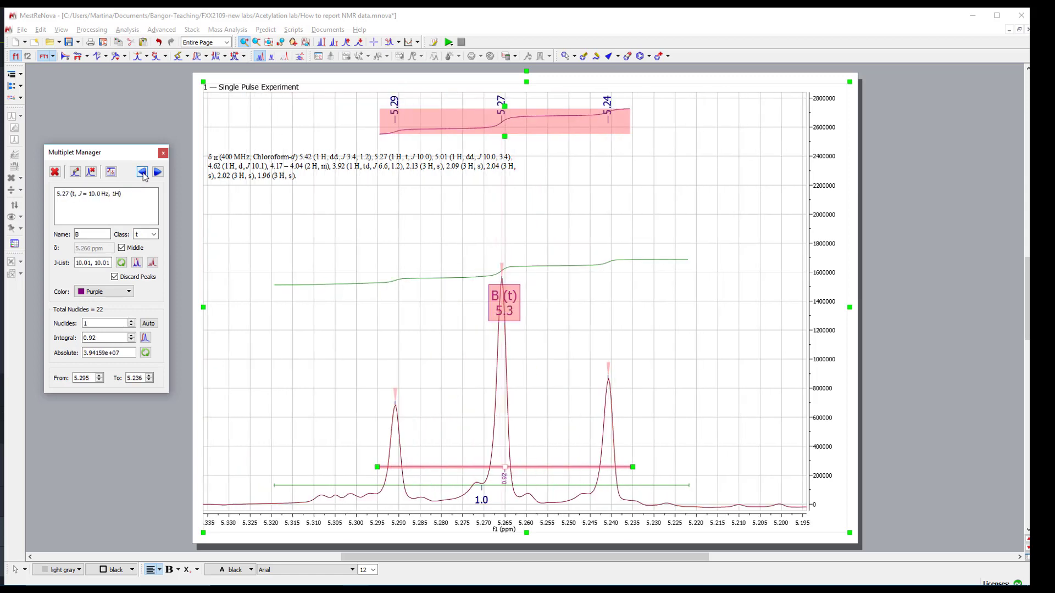
left_click(142, 172)
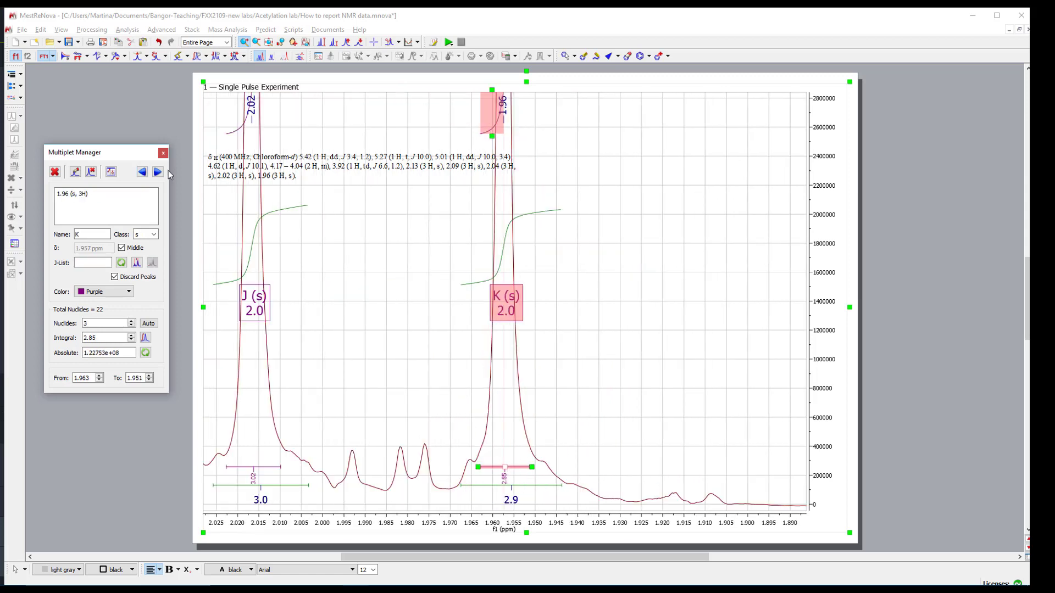
left_click(159, 173)
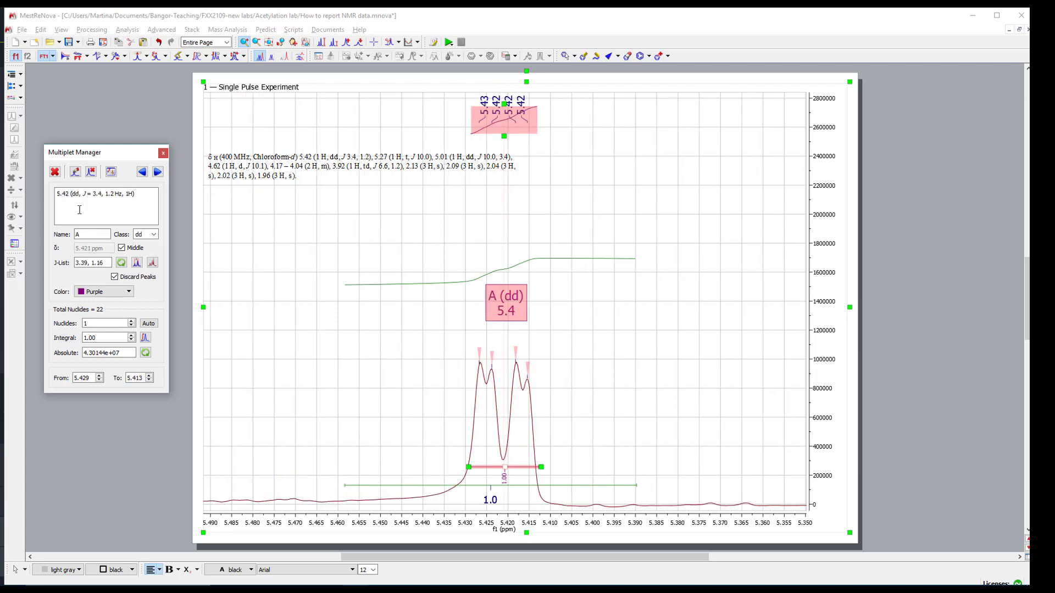
left_click(158, 173)
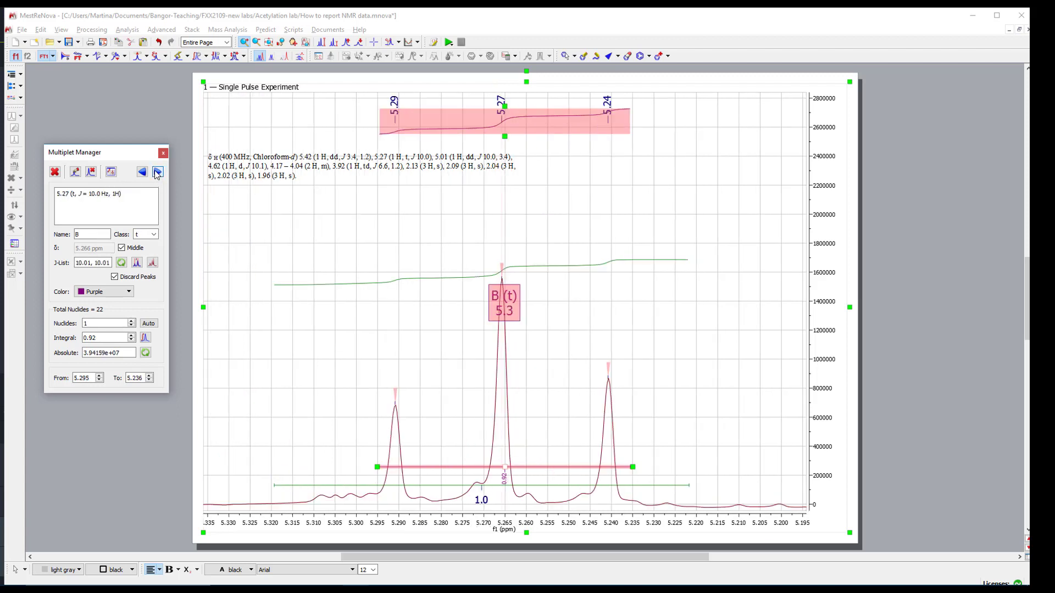
left_click(158, 173)
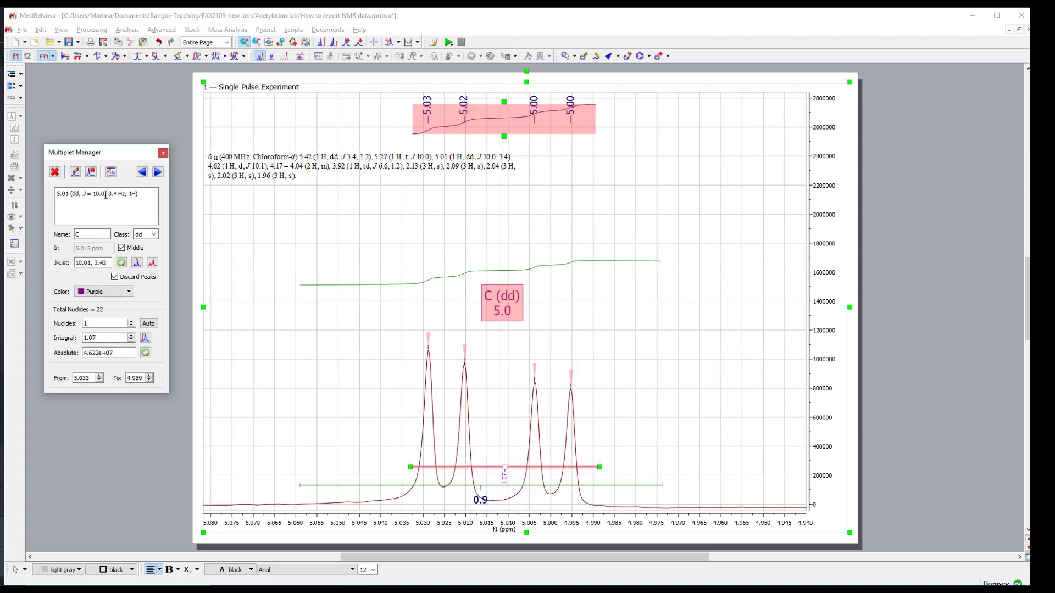
left_click(157, 173)
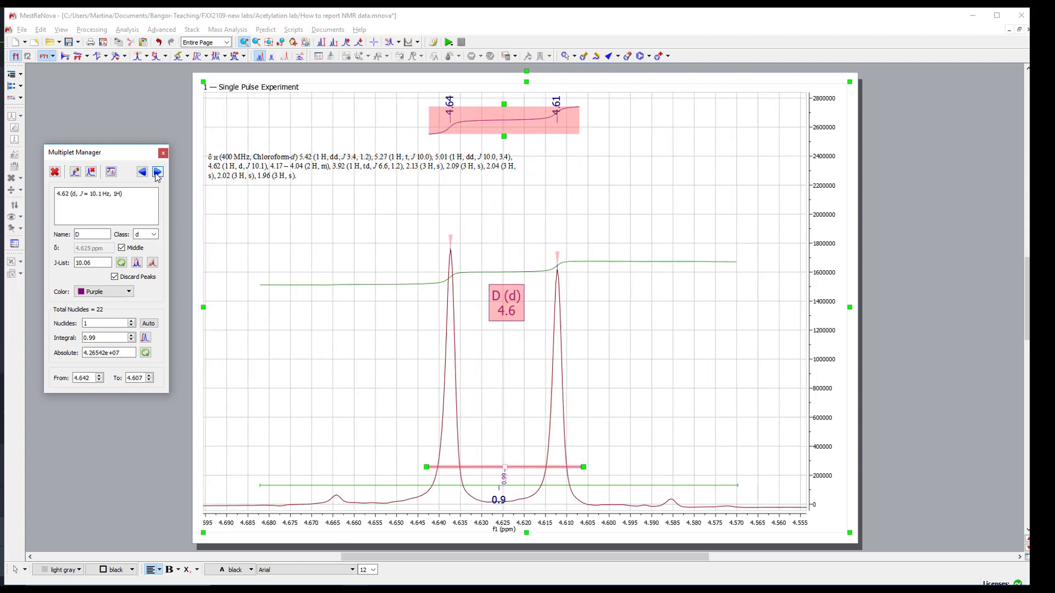
left_click(158, 173)
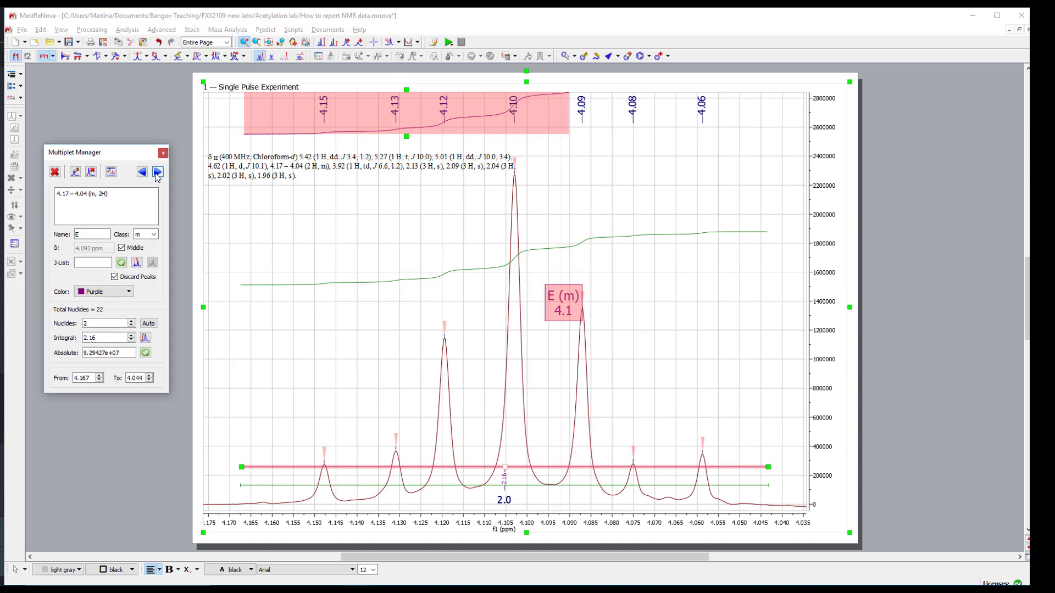
left_click(157, 172)
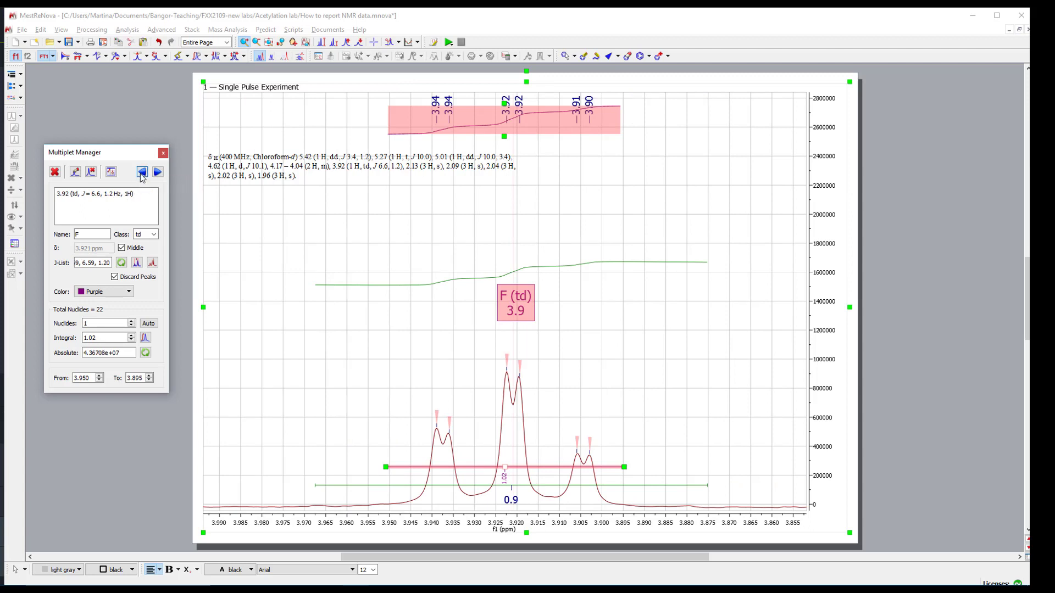
Return to multiplet A, deselect it, then step forward again to multiplet F at 3.92 ppm
left_click(142, 173)
left_click(142, 173)
left_click(142, 172)
left_click(142, 172)
left_click(142, 172)
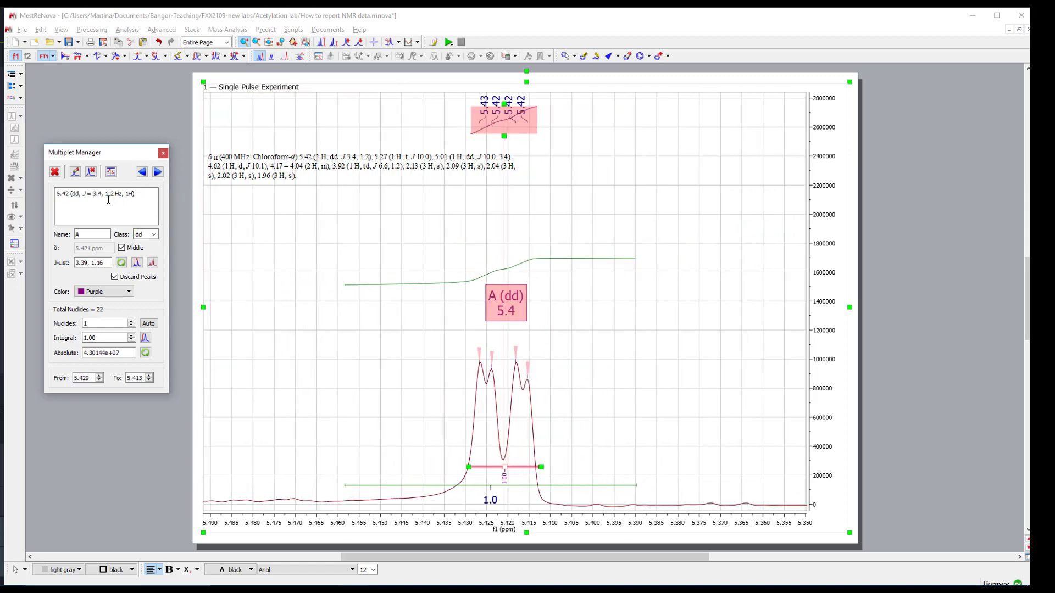
left_click(506, 531)
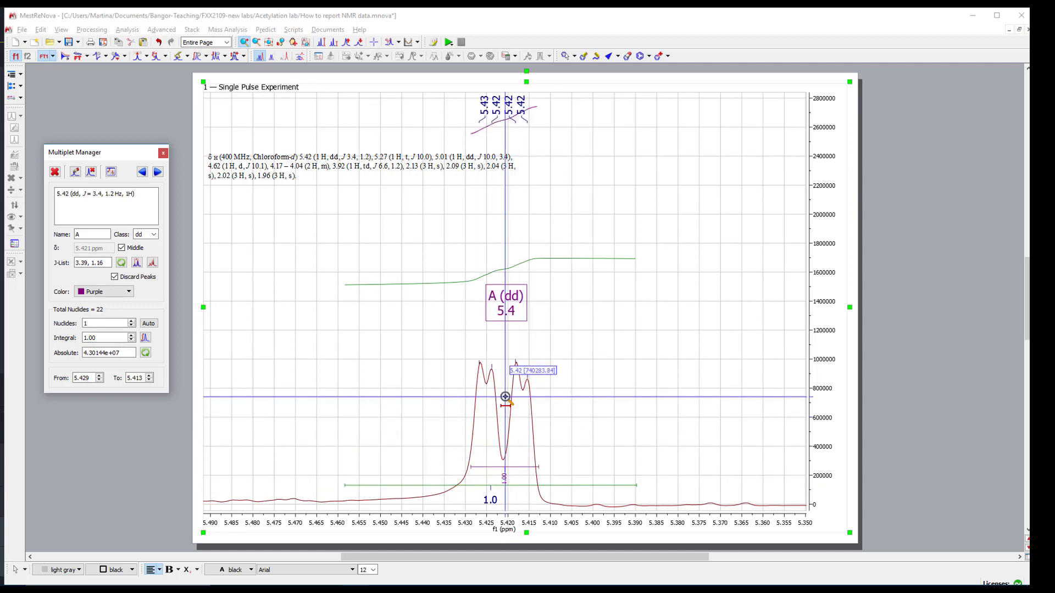
left_click(159, 173)
left_click(160, 173)
left_click(159, 173)
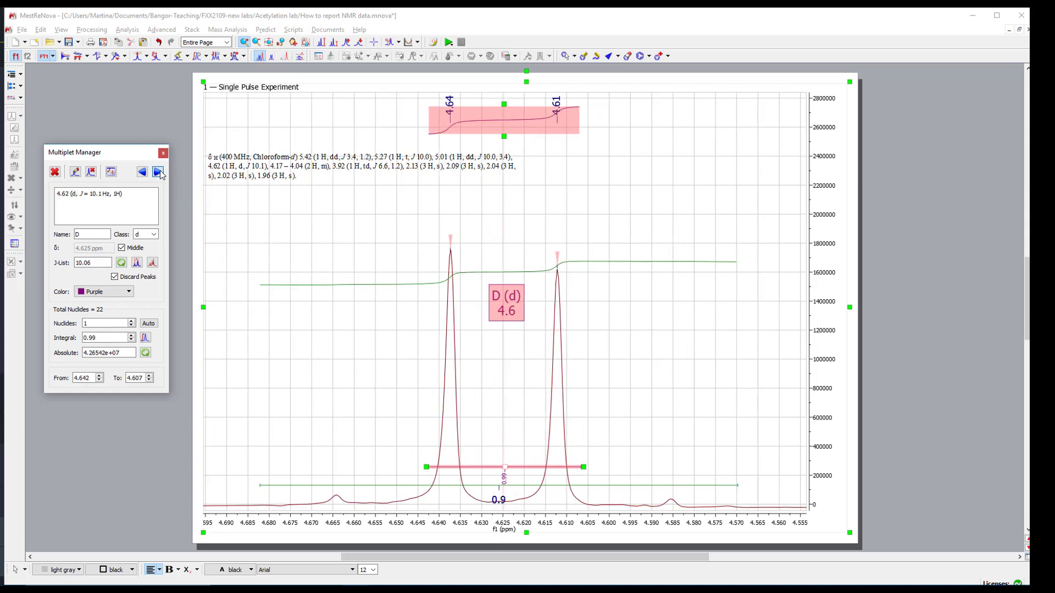
left_click(158, 172)
left_click(158, 173)
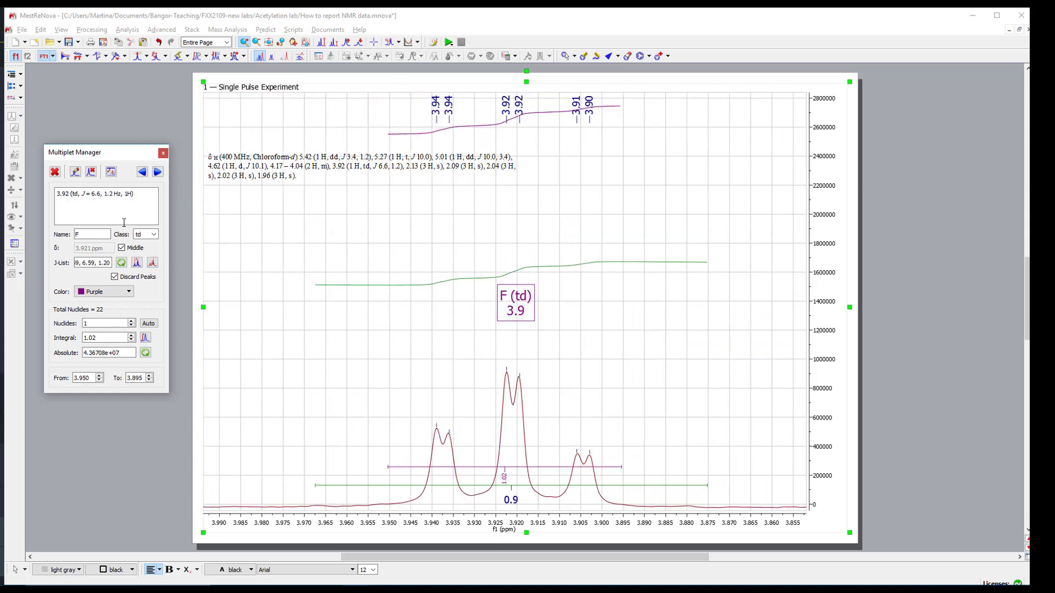
Step back from F to A at 5.42, then forward through B, C and D to multiplet E
left_click(142, 172)
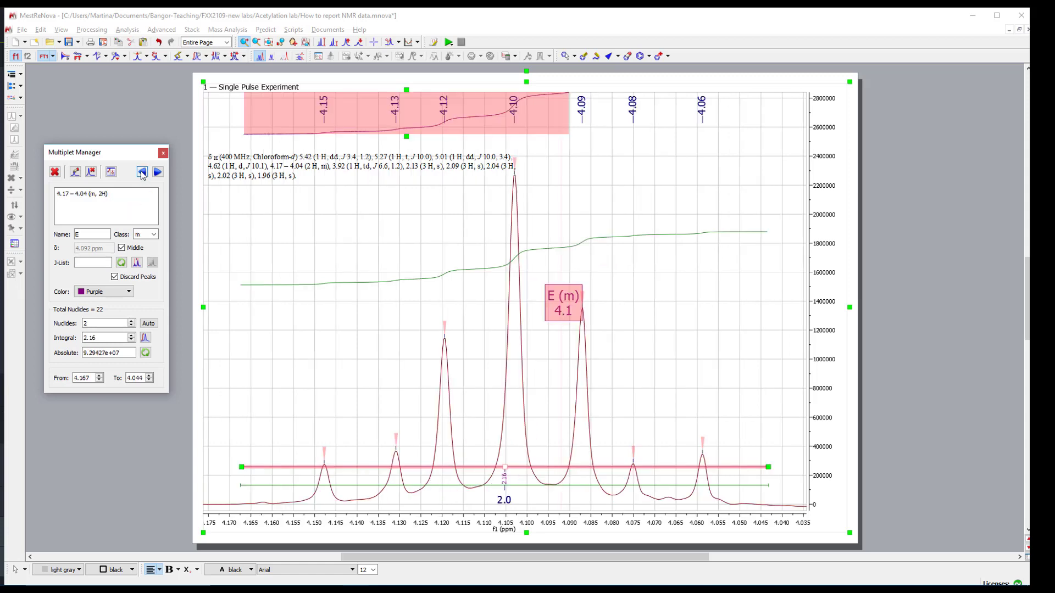
left_click(142, 173)
left_click(142, 173)
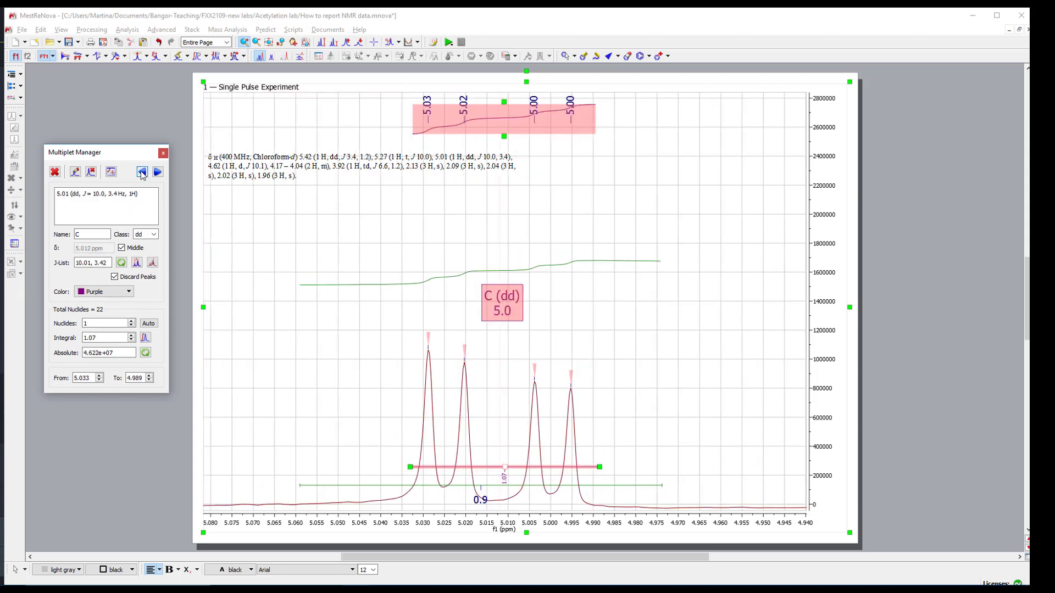
left_click(142, 173)
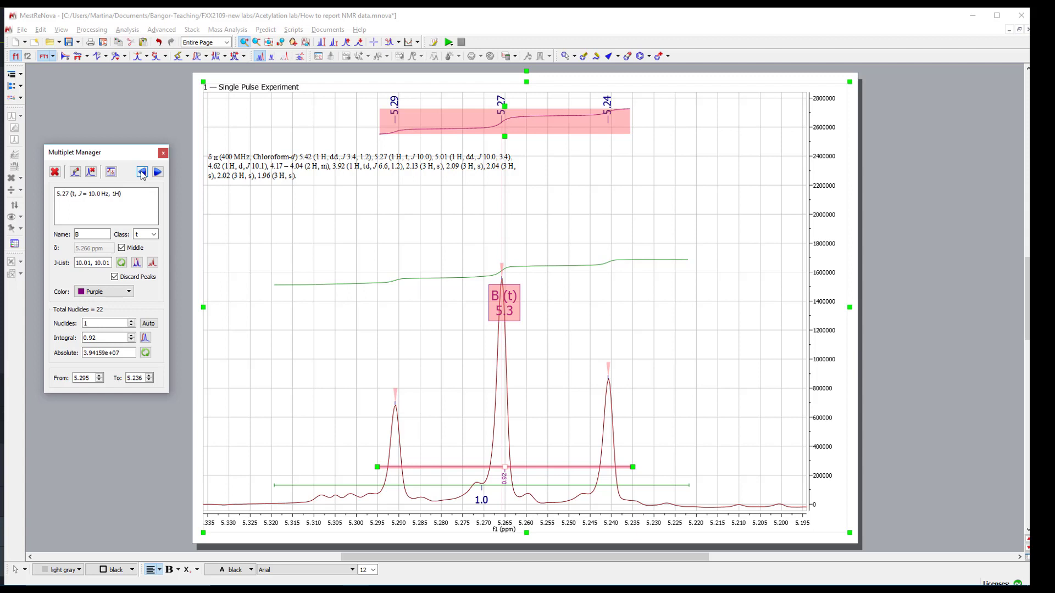
left_click(142, 173)
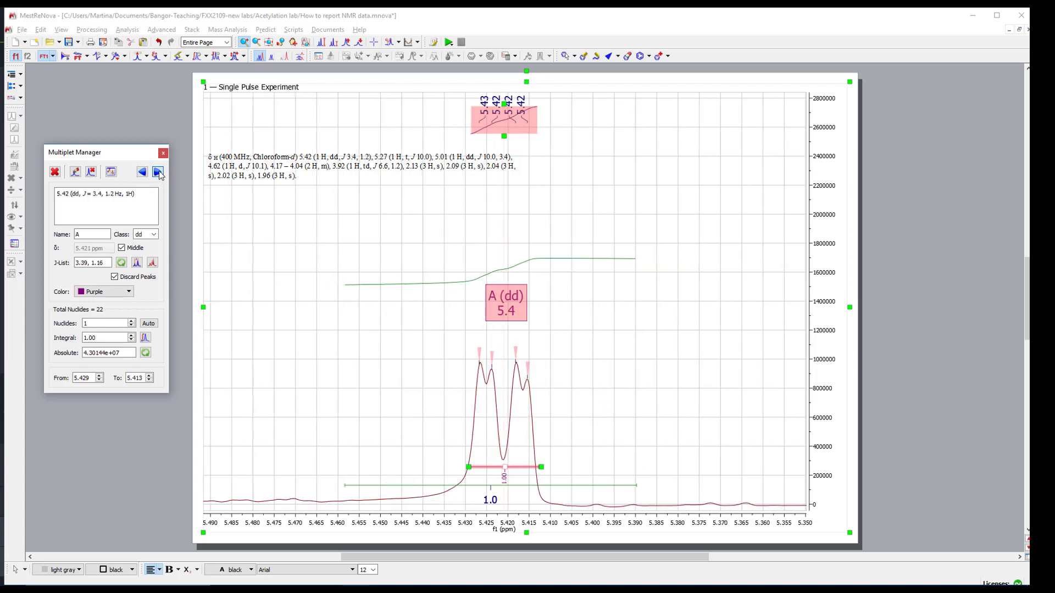
left_click(159, 173)
left_click(158, 172)
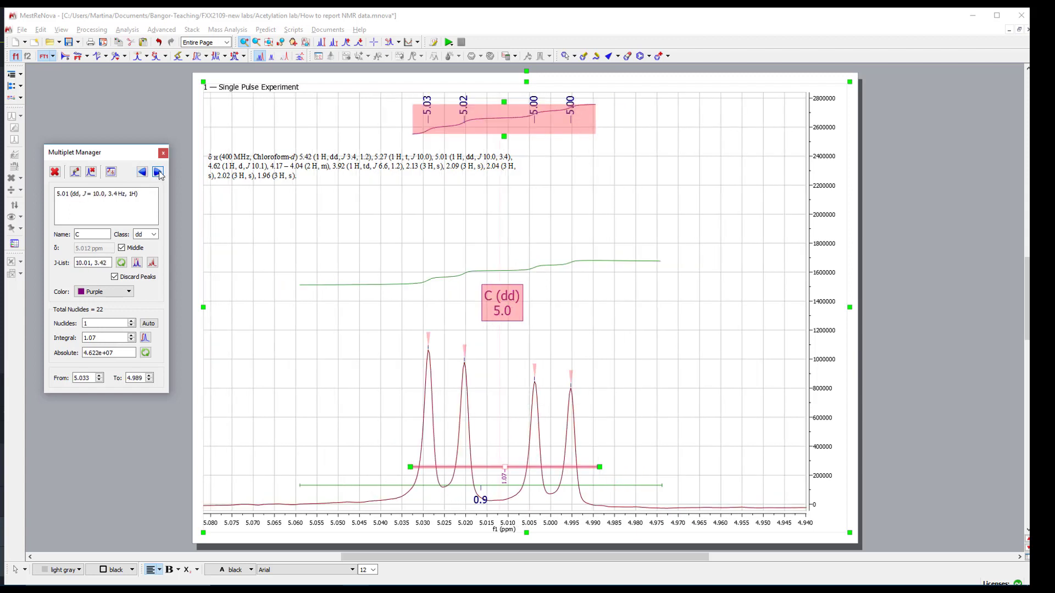
left_click(158, 173)
left_click(159, 172)
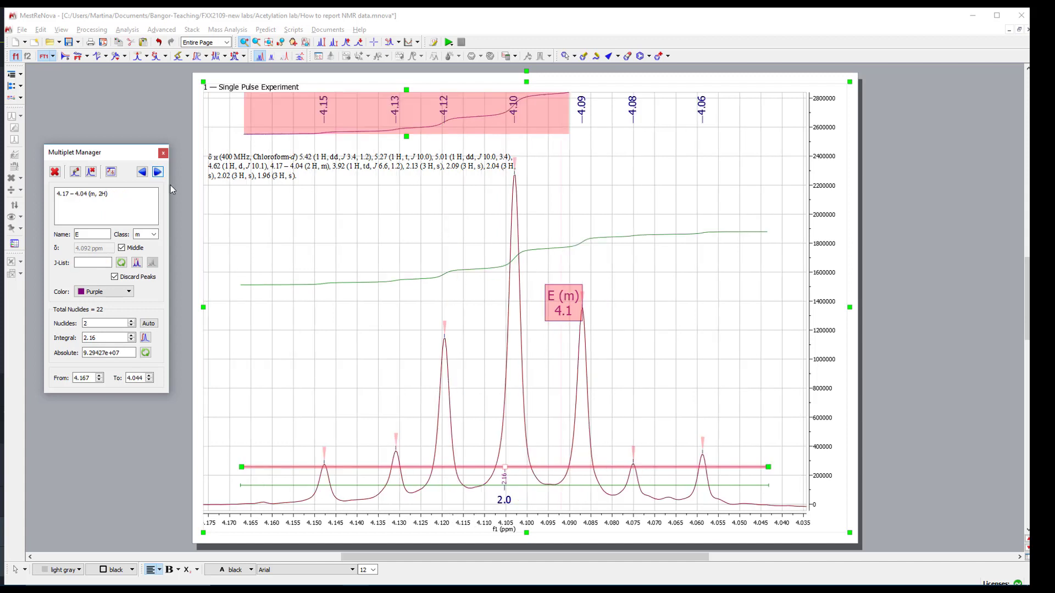
Deselect multiplet E and switch the Multiplet Manager to Delete Multiplet Peak mode
left_click(267, 345)
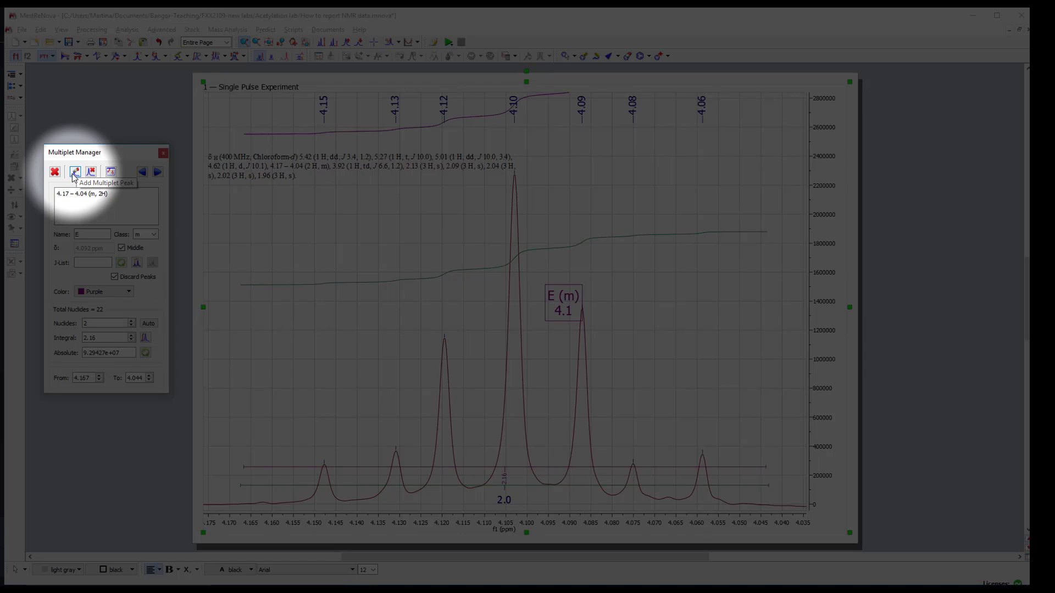
left_click(75, 173)
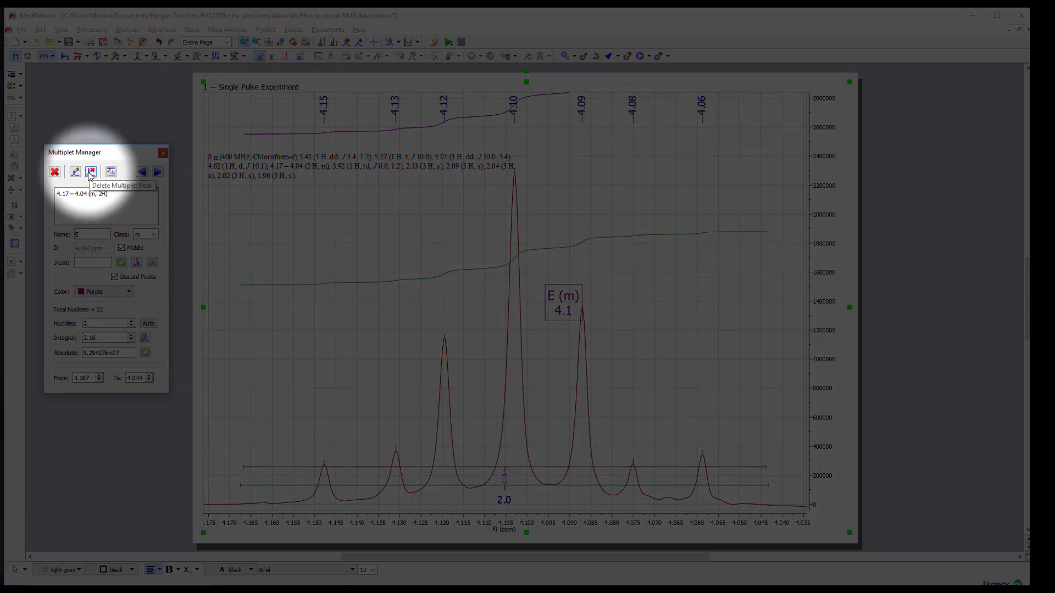
left_click(90, 175)
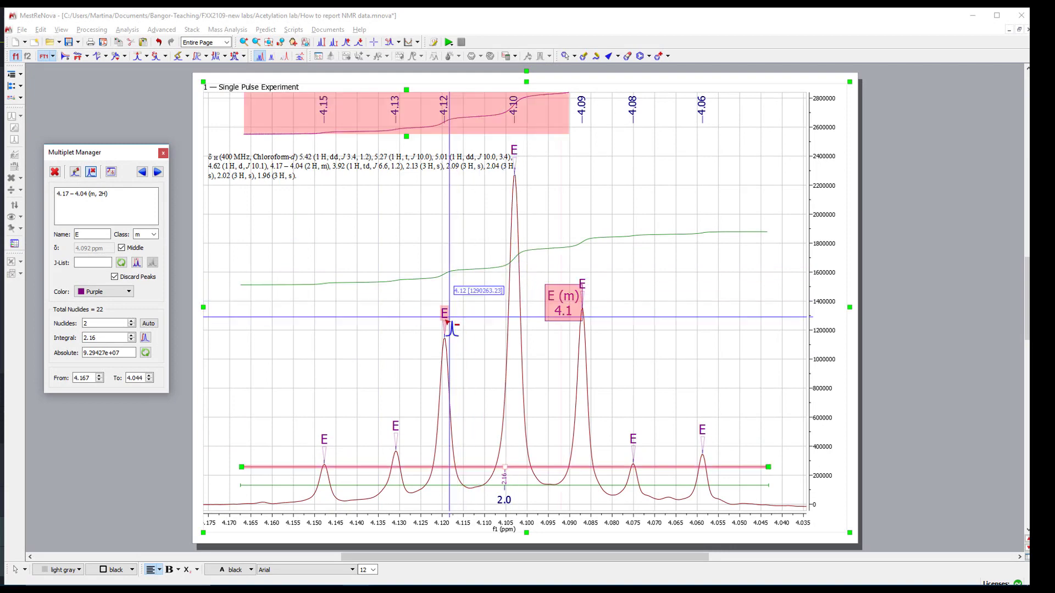
Remove the 4.12, 4.10, 4.09, 4.08 and 4.06 peaks from multiplet E
left_click(443, 336)
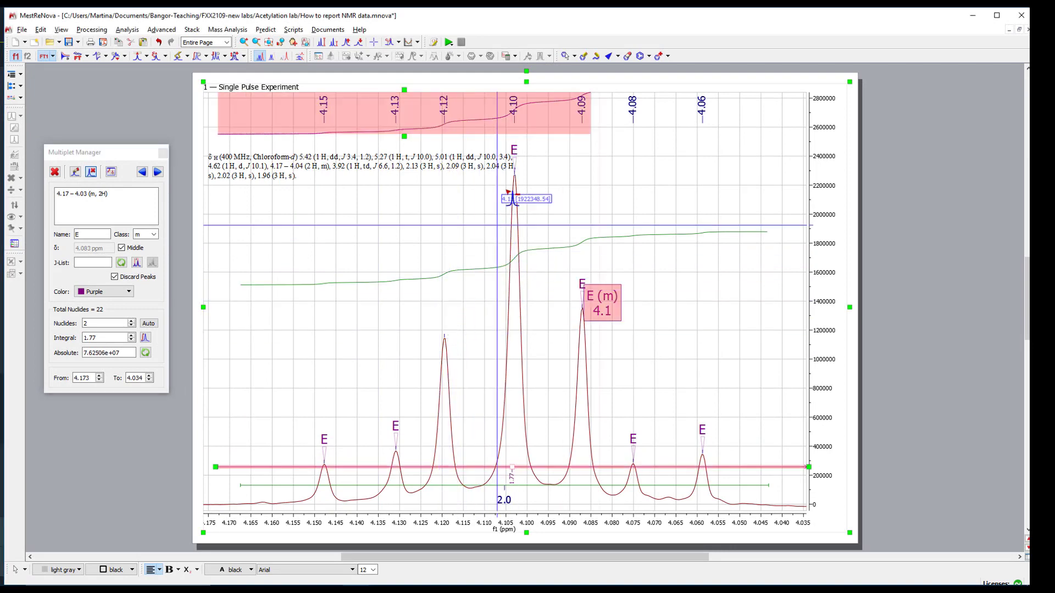
left_click(514, 164)
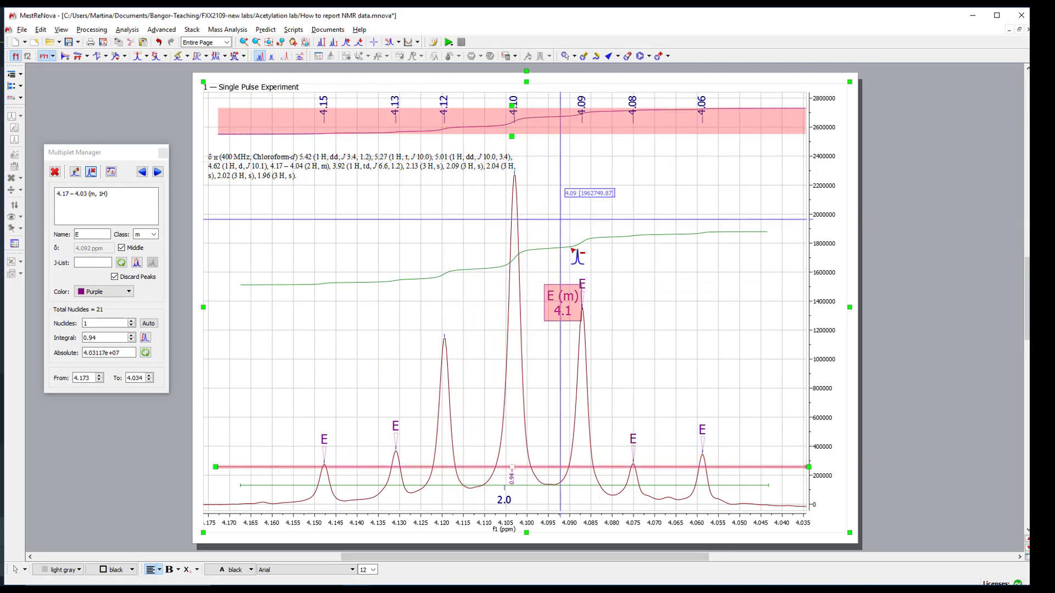
left_click(584, 298)
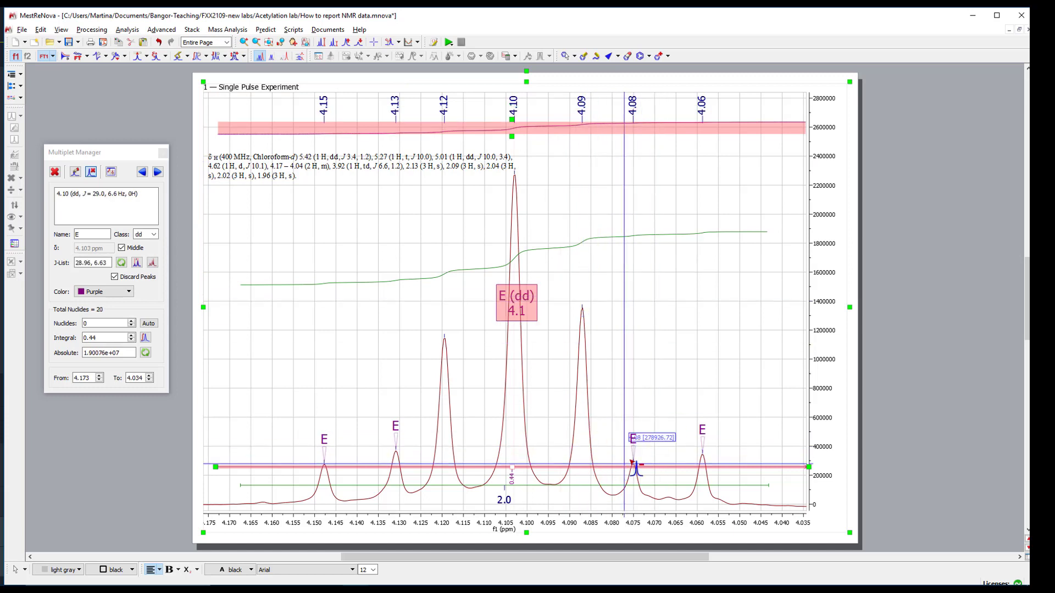
left_click(633, 460)
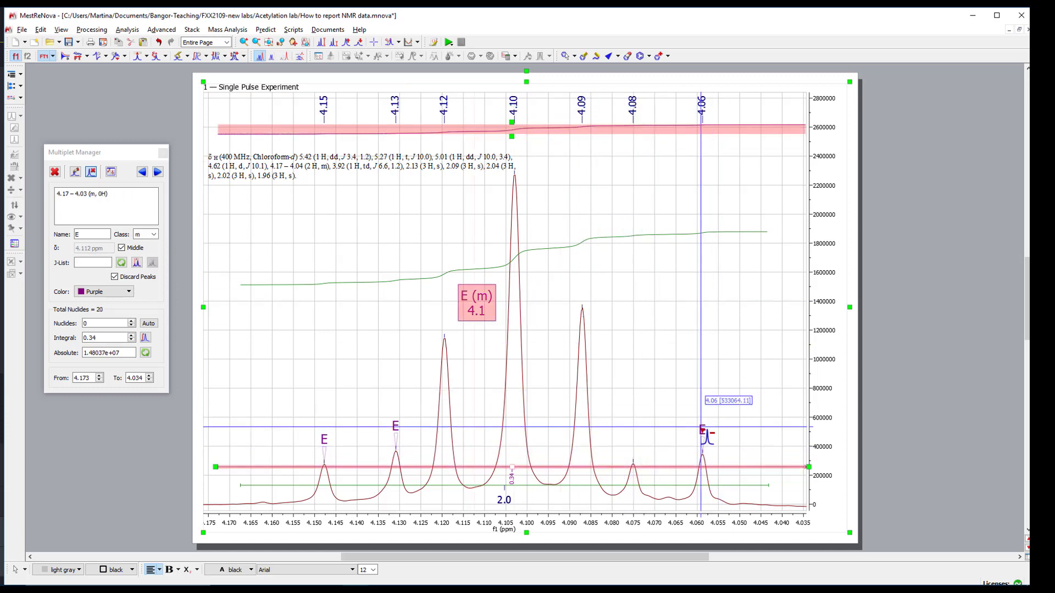
left_click(703, 448)
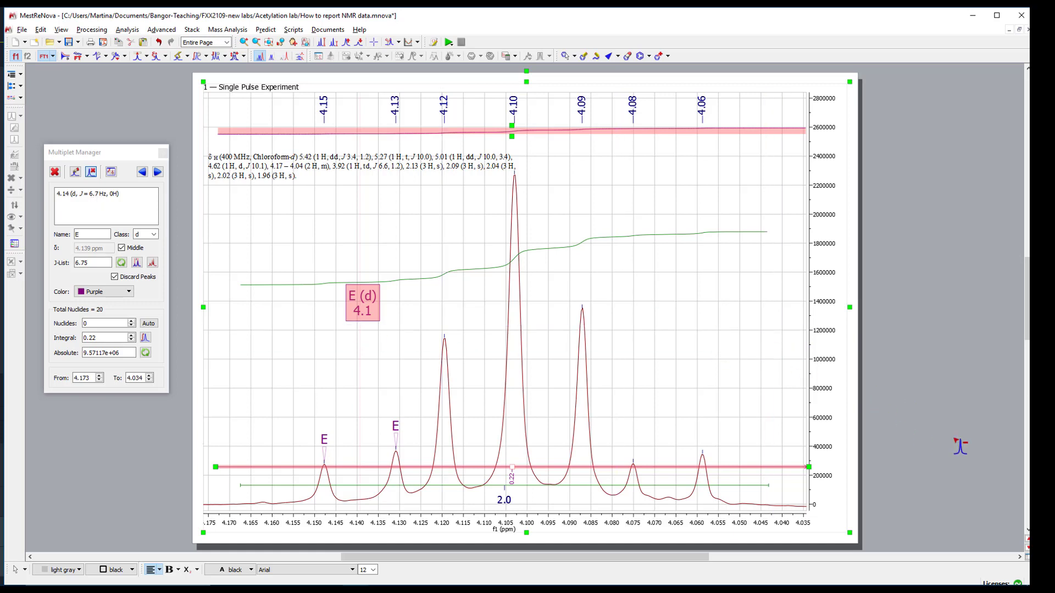
Add the 4.12, 4.10, 4.09 and 4.06 peaks to multiplet E and remove the 4.15 and 4.13 peaks
left_click(75, 174)
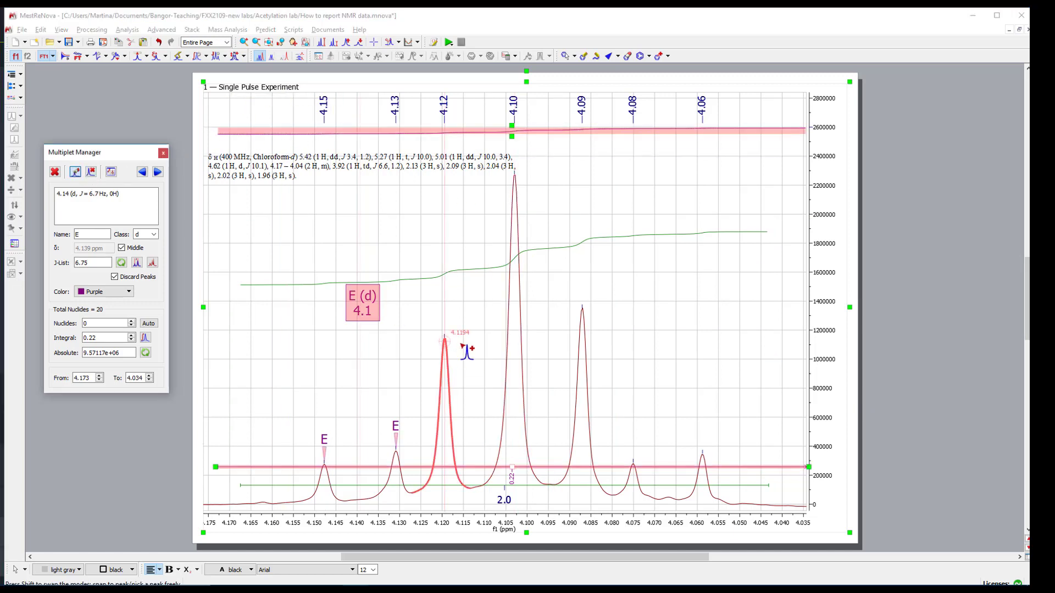
left_click(445, 350)
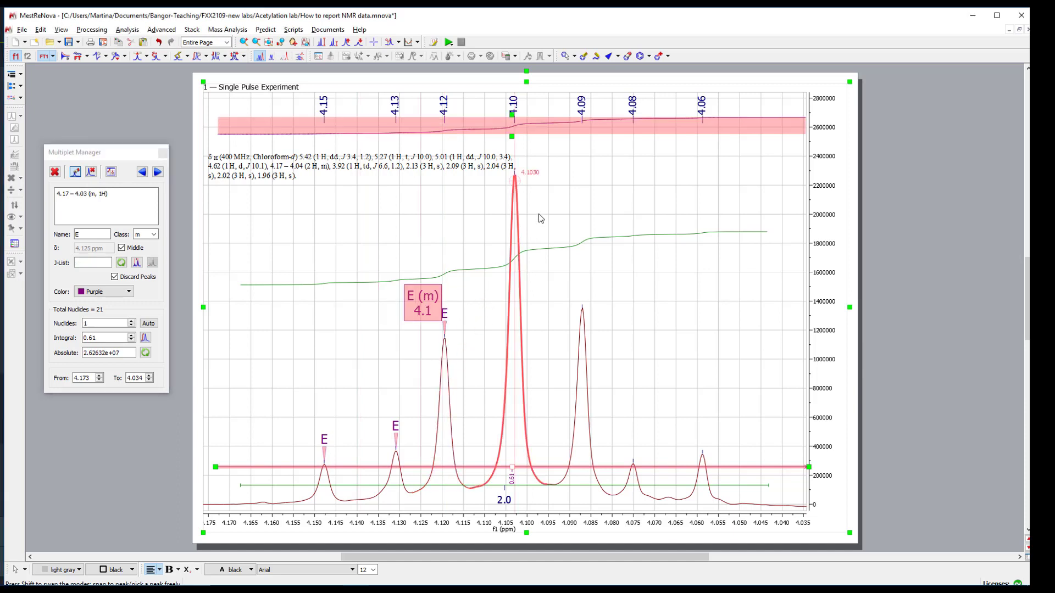
left_click(516, 207)
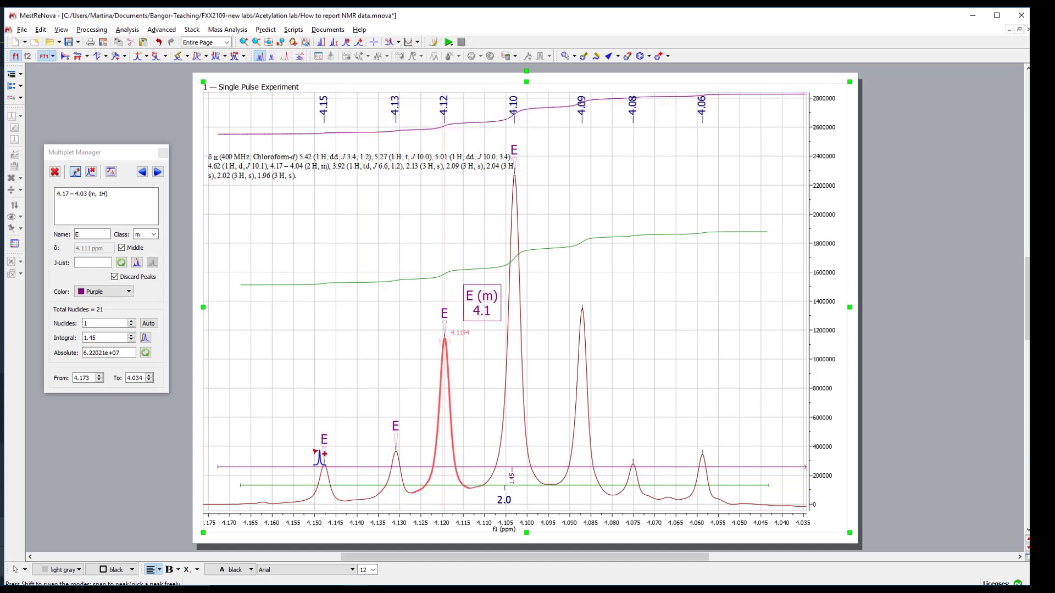
left_click(90, 172)
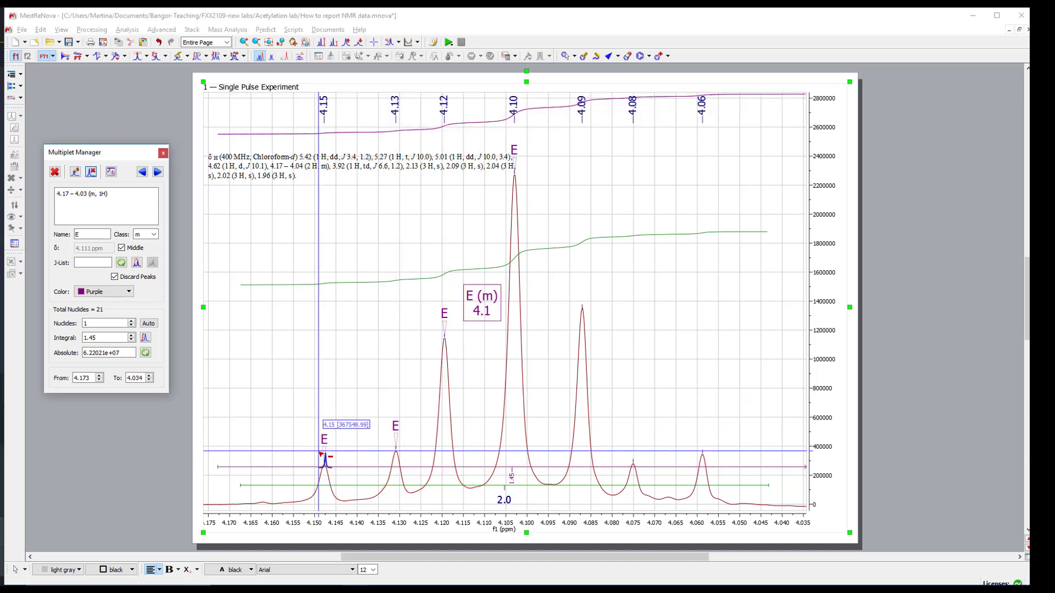
left_click_drag(321, 454, 400, 446)
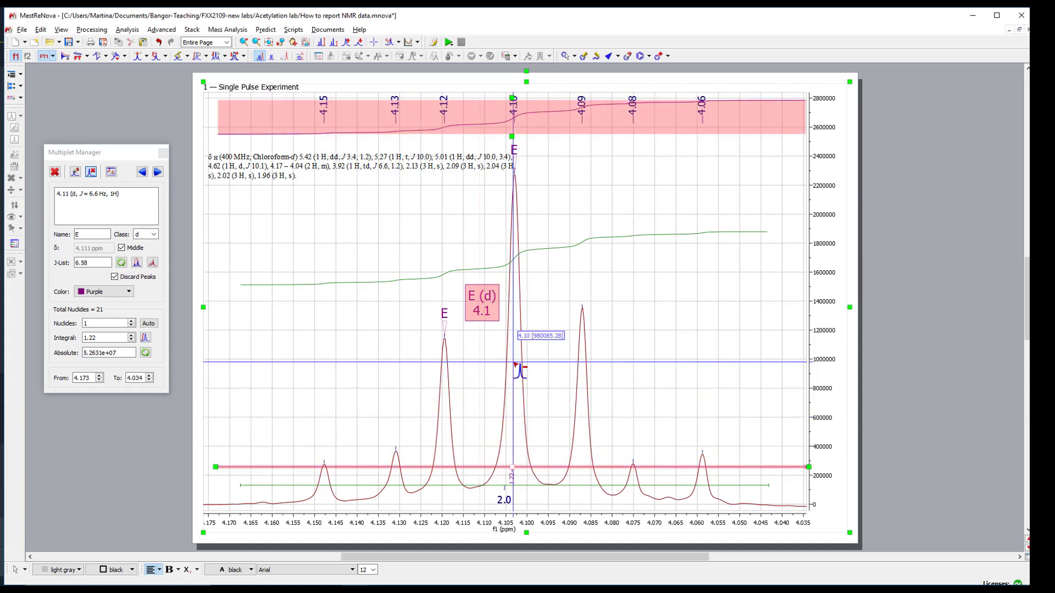
left_click(76, 172)
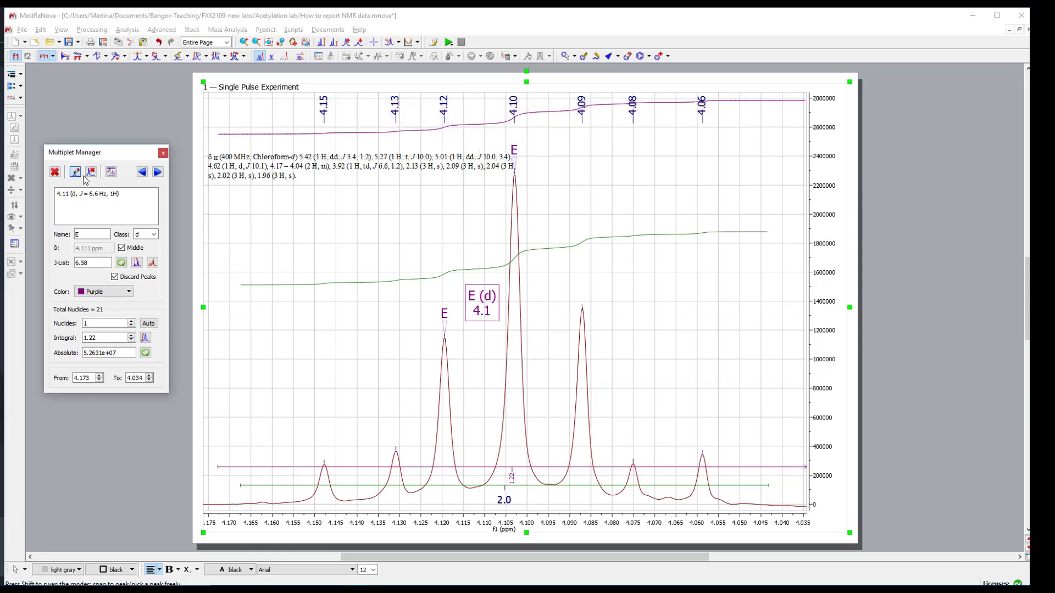
left_click(586, 349)
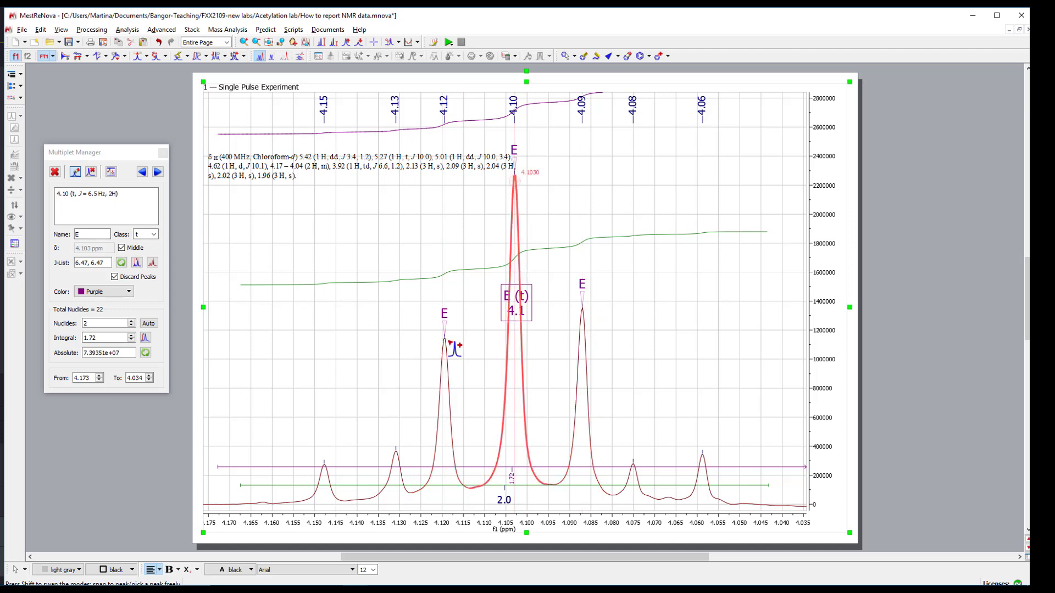
left_click(709, 465)
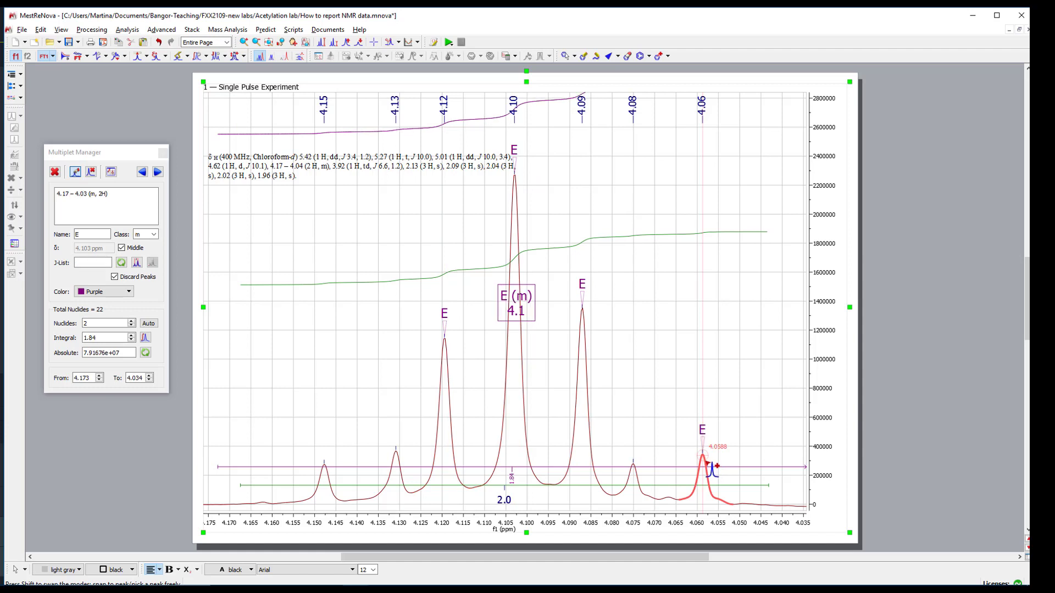
Add the 4.08 peak to multiplet E, then remove the 4.12, 4.10 and 4.09 peaks
left_click(640, 481)
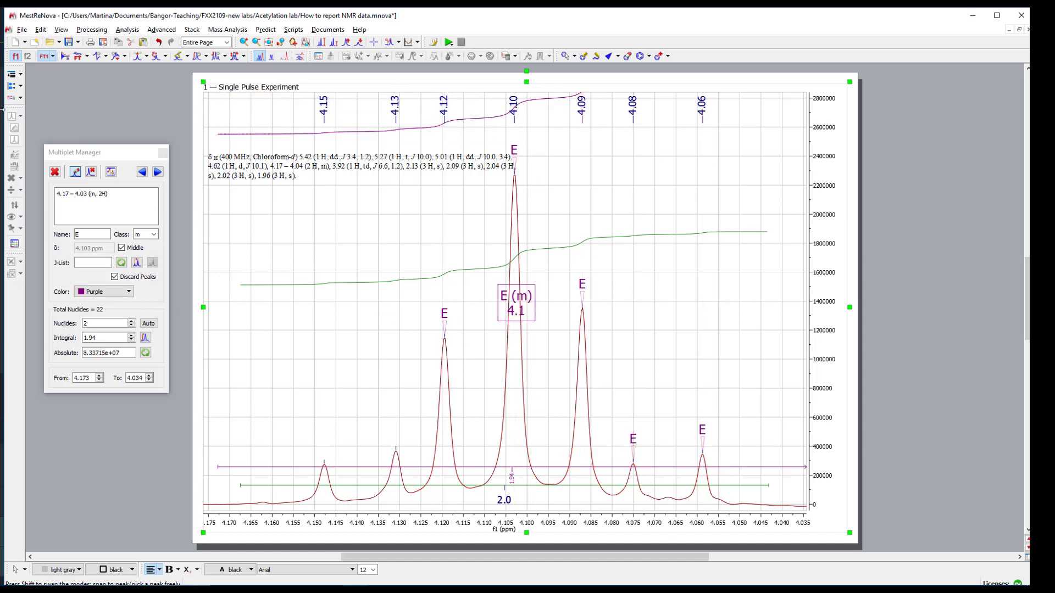
left_click(92, 173)
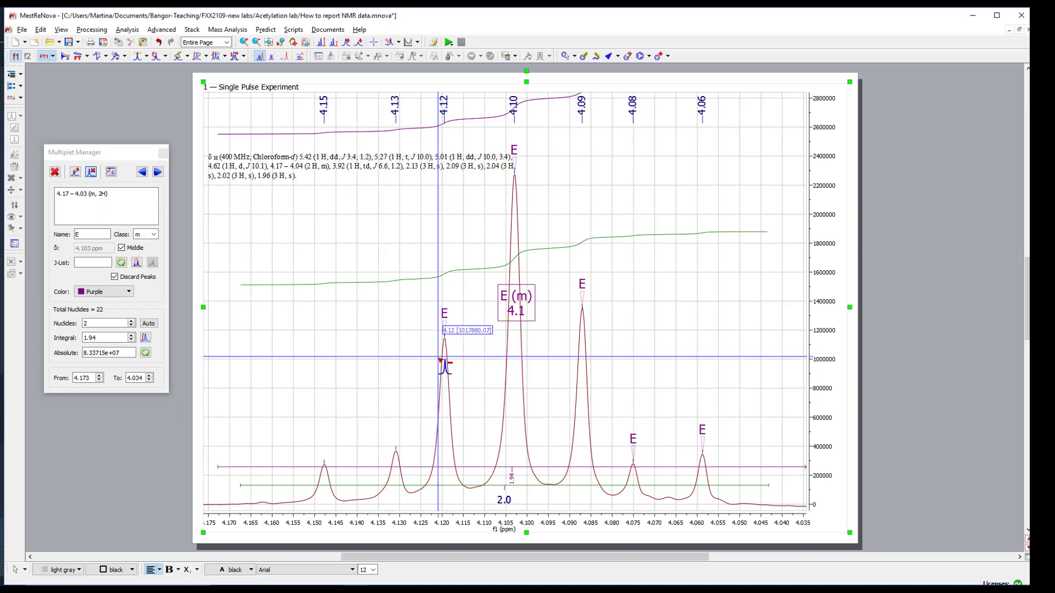
left_click(446, 351)
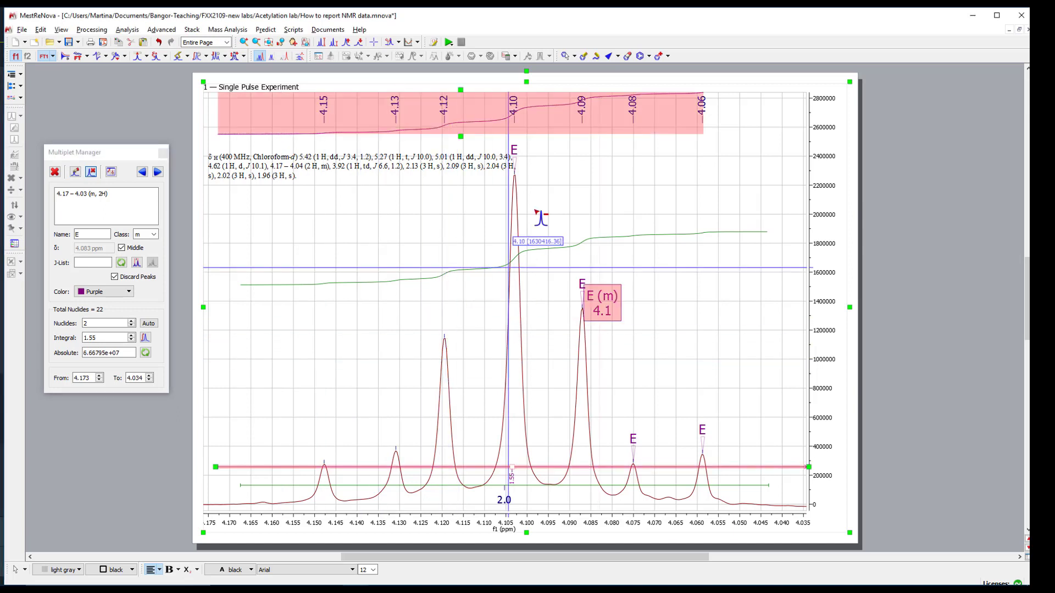
left_click(521, 230)
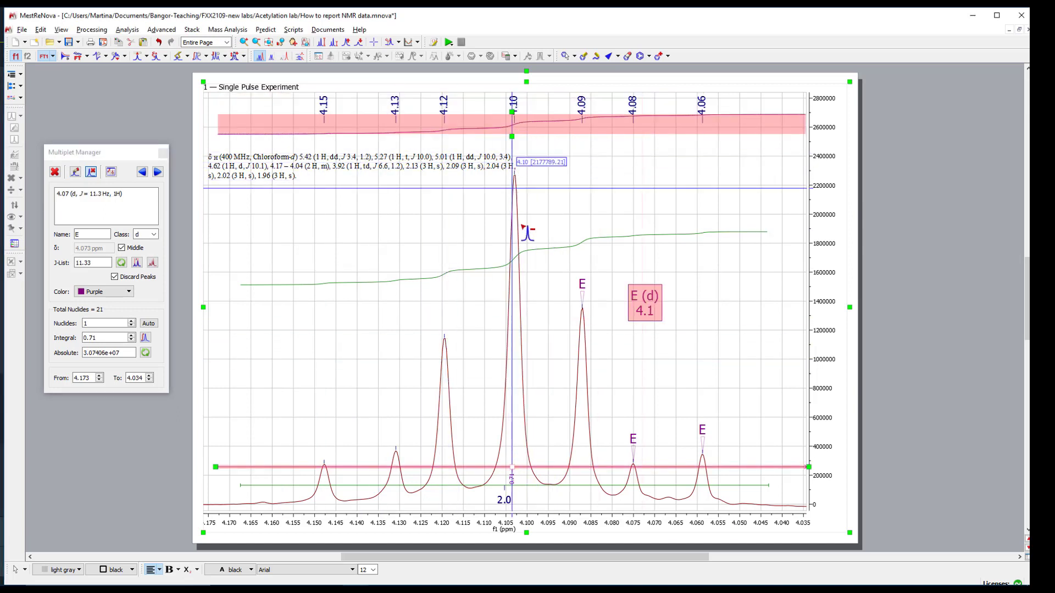
left_click(585, 298)
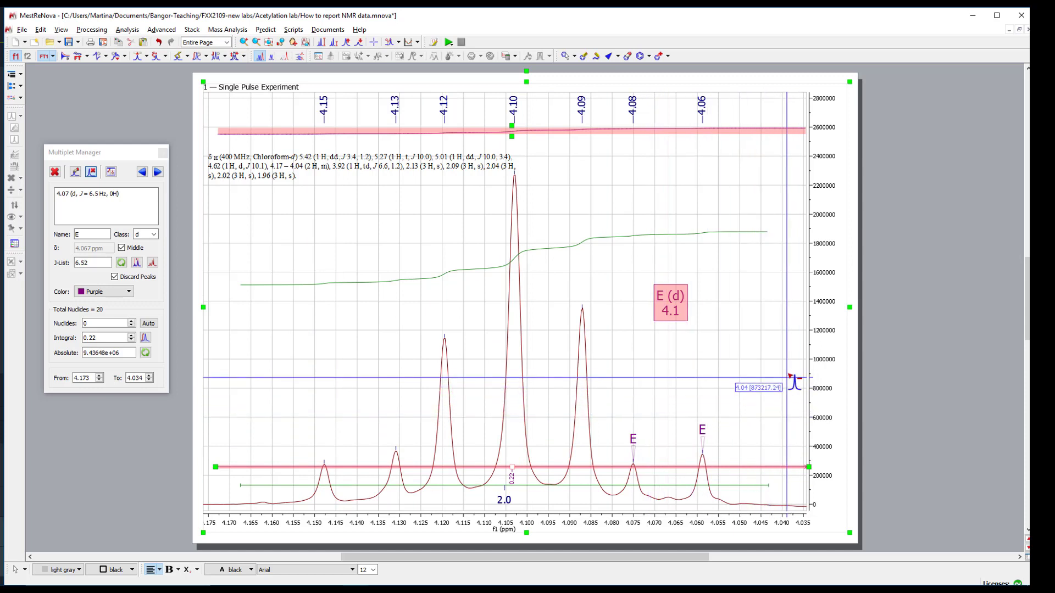
Advance to multiplet F at 3.92 ppm, then return to multiplet E, the 4.07 ppm doublet
left_click(159, 173)
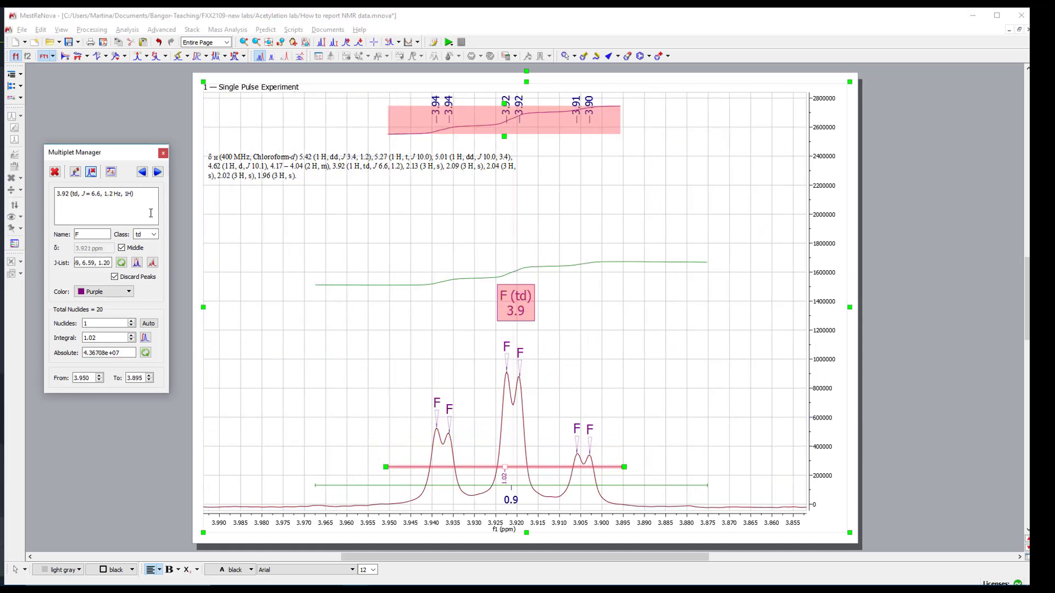
left_click(142, 172)
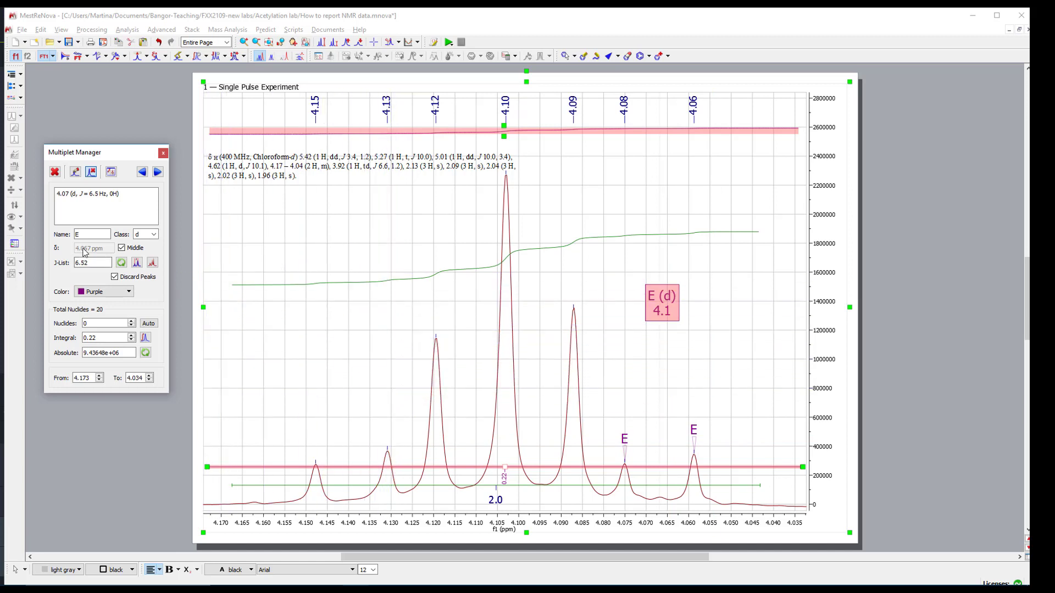
Add the 4.10 and 4.09 peaks to multiplet E, then remove 4.09 and 4.06, leaving 4.10 (s, 1H)
left_click(76, 172)
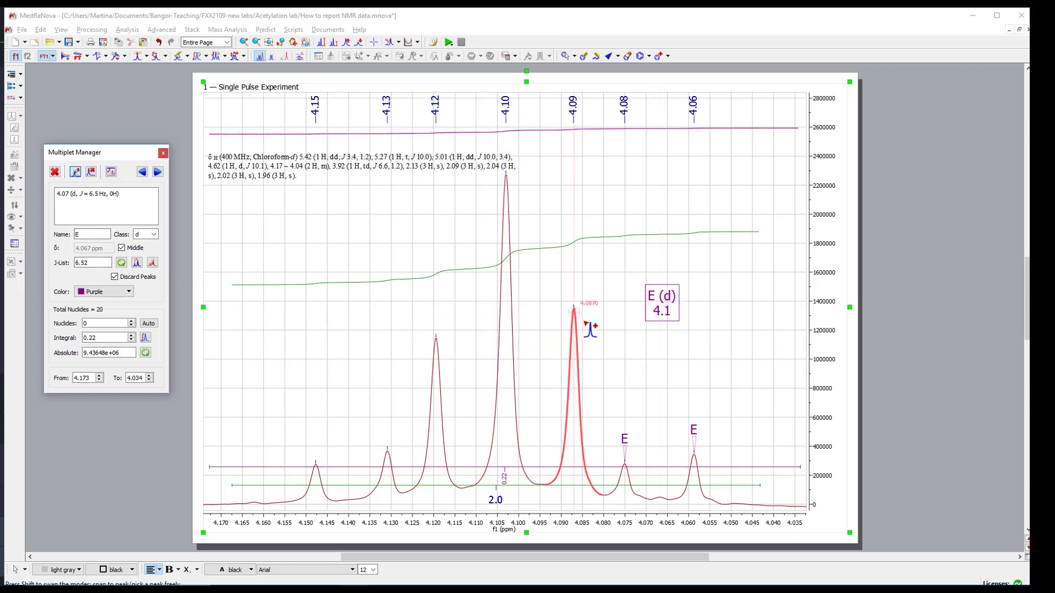
left_click(507, 336)
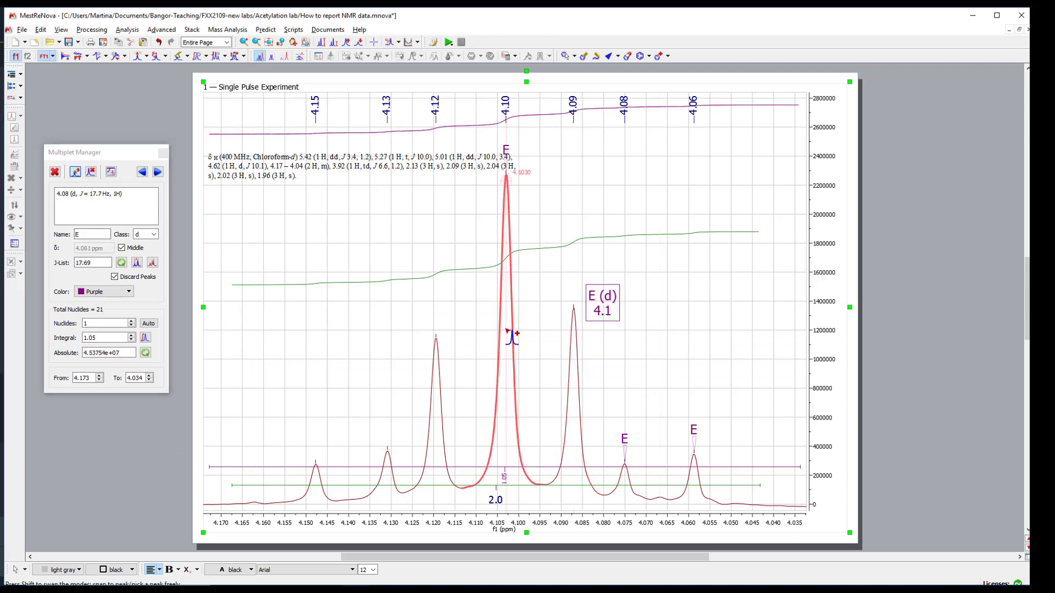
left_click(577, 379)
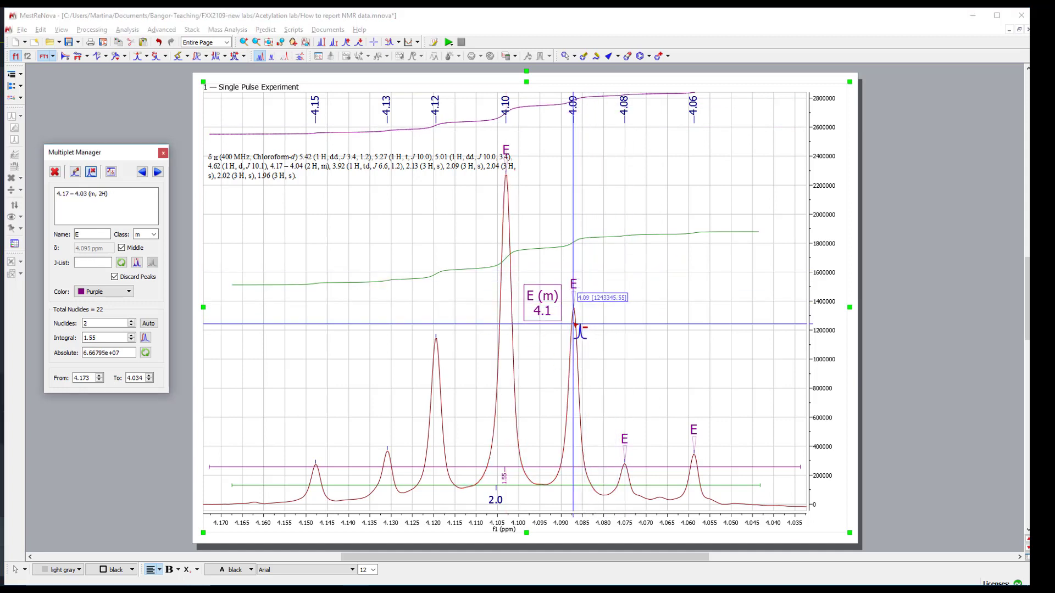
left_click(574, 301)
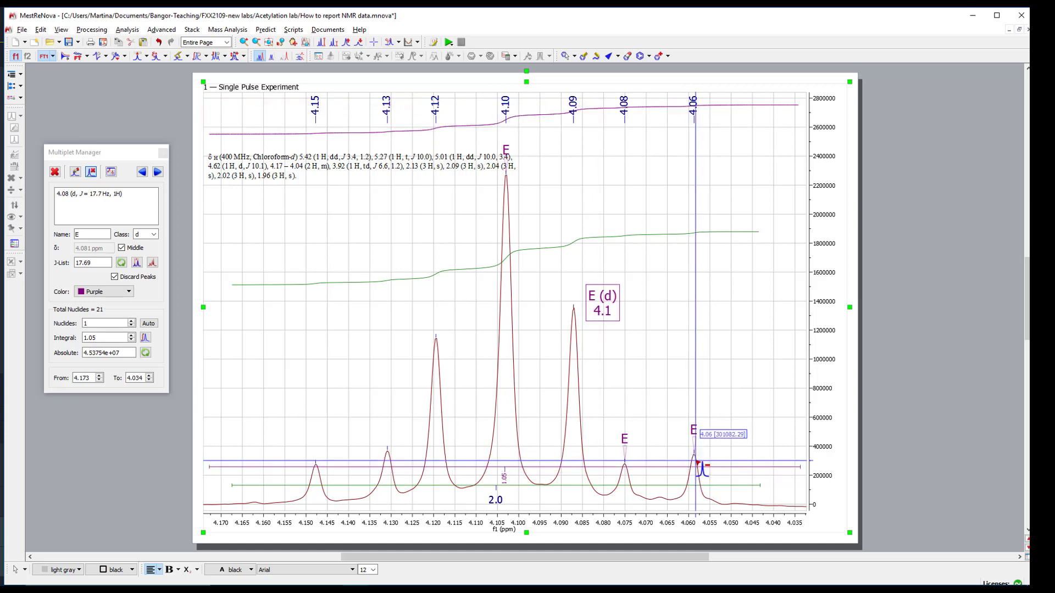
left_click(696, 453)
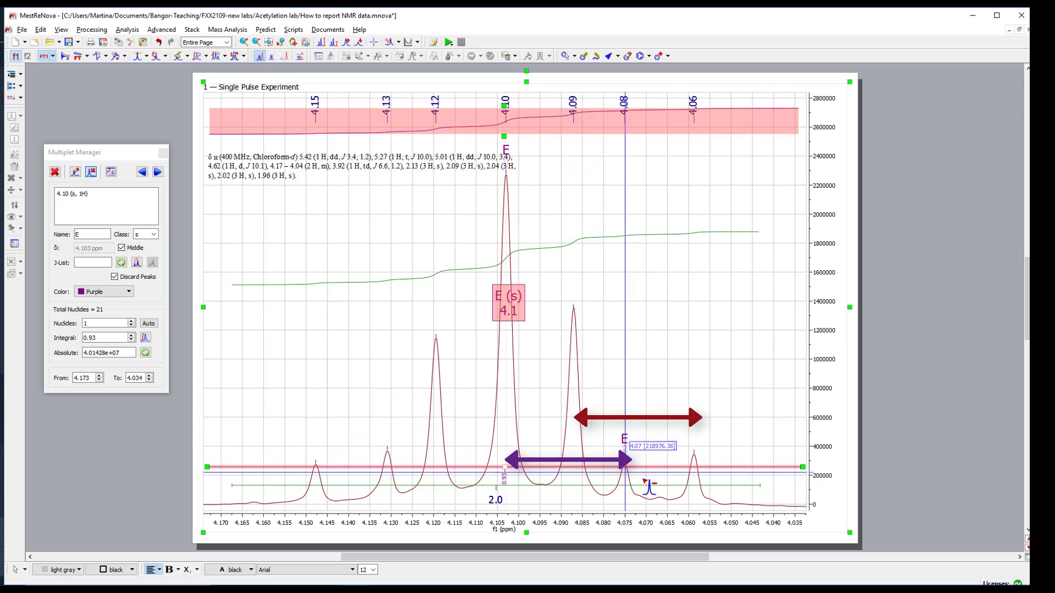
Add the 4.09, 4.15 and 4.12 peaks to multiplet E
left_click(75, 174)
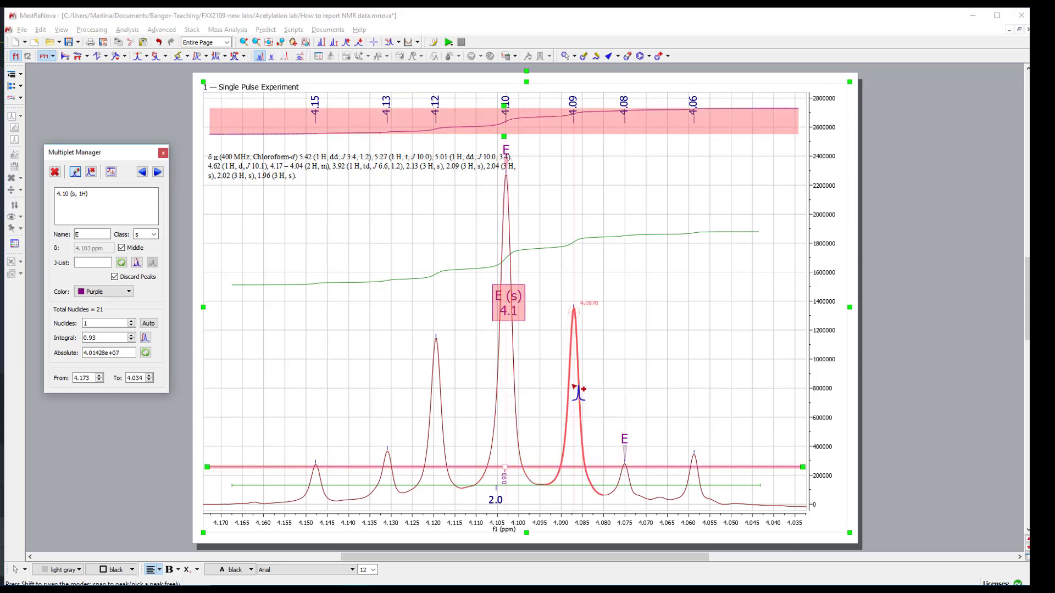
left_click(620, 461)
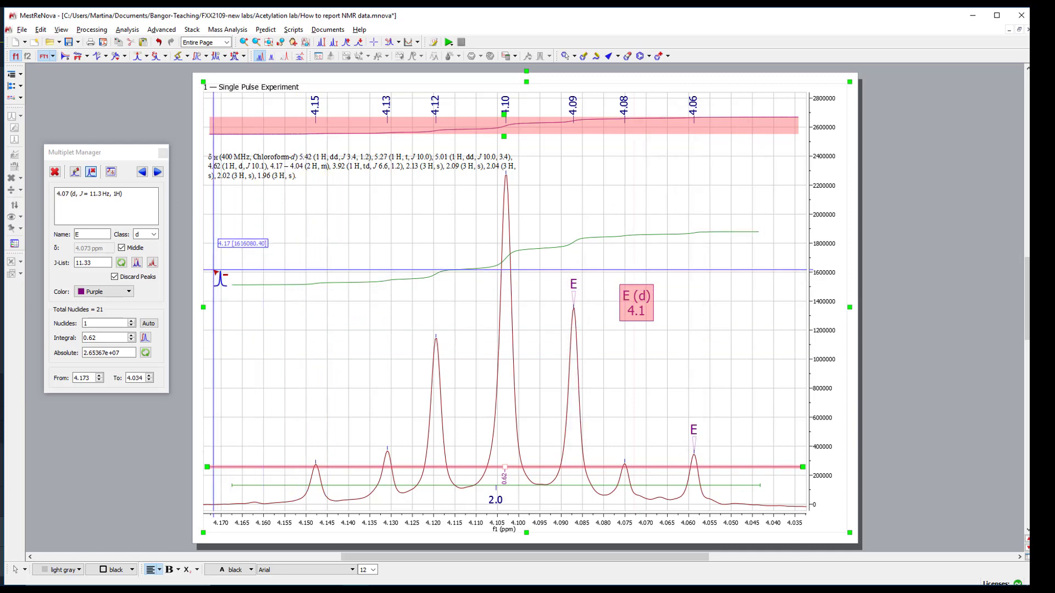
left_click(76, 174)
left_click(316, 475)
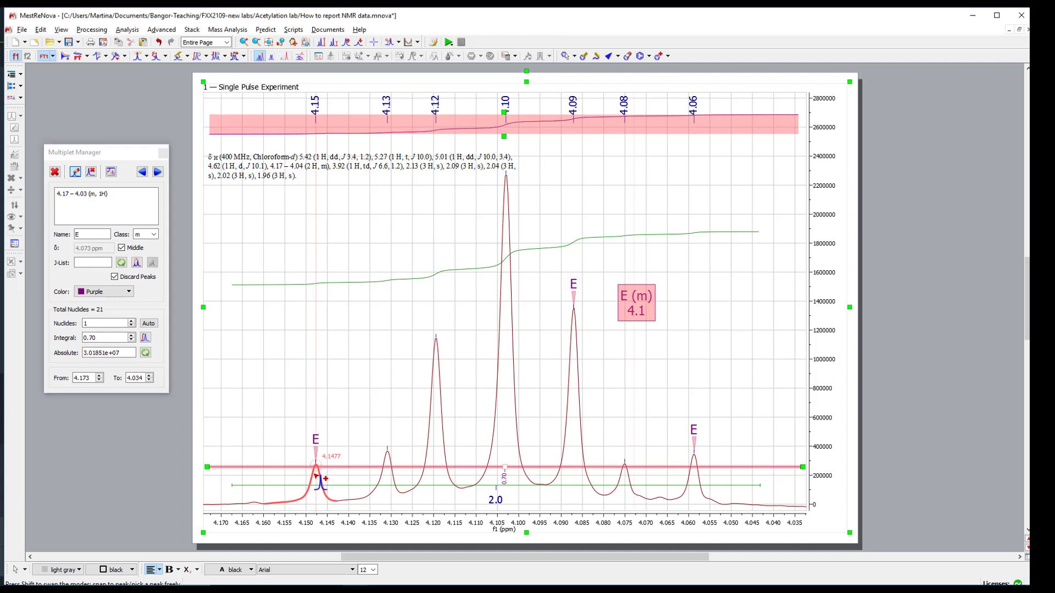
left_click(438, 445)
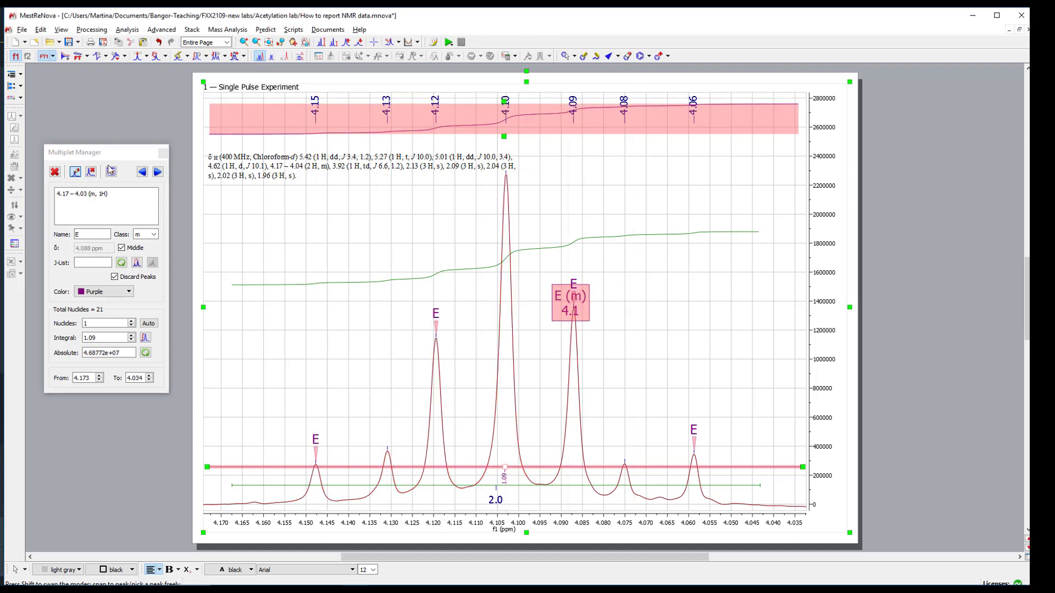
Remove the 4.09 and 4.06 peaks from multiplet E, leaving a 4.13 ppm doublet
left_click(91, 172)
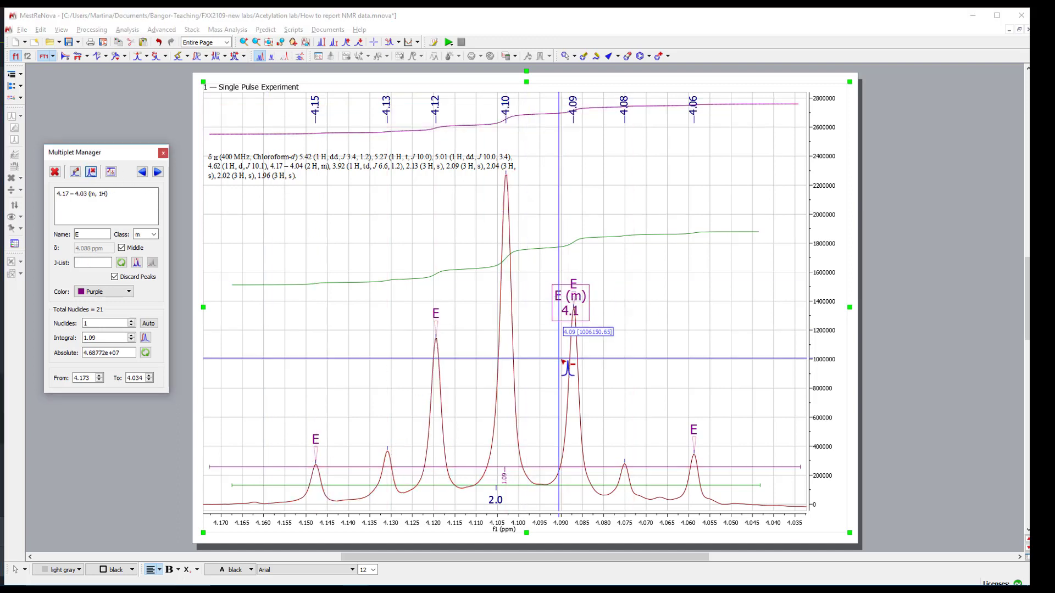
left_click(577, 312)
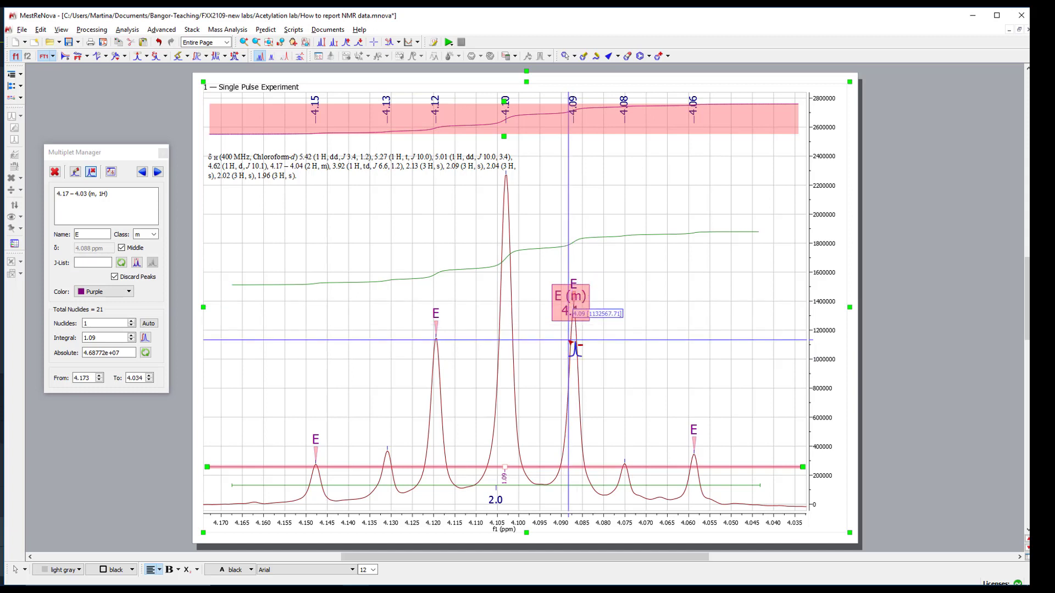
left_click(571, 341)
left_click(695, 455)
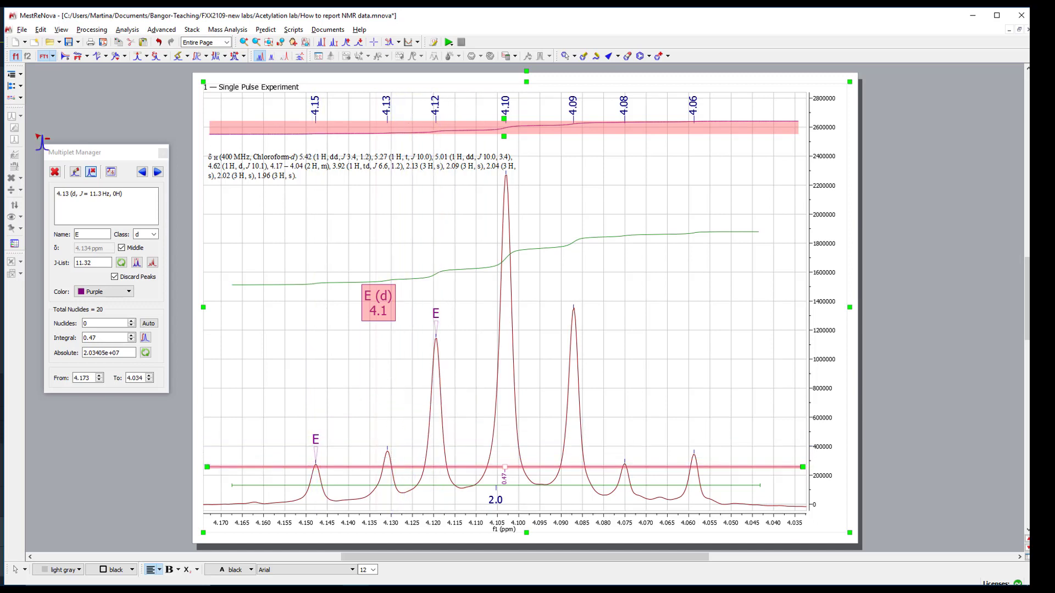
Add the 4.13 and 4.10 peaks to multiplet E
left_click(75, 173)
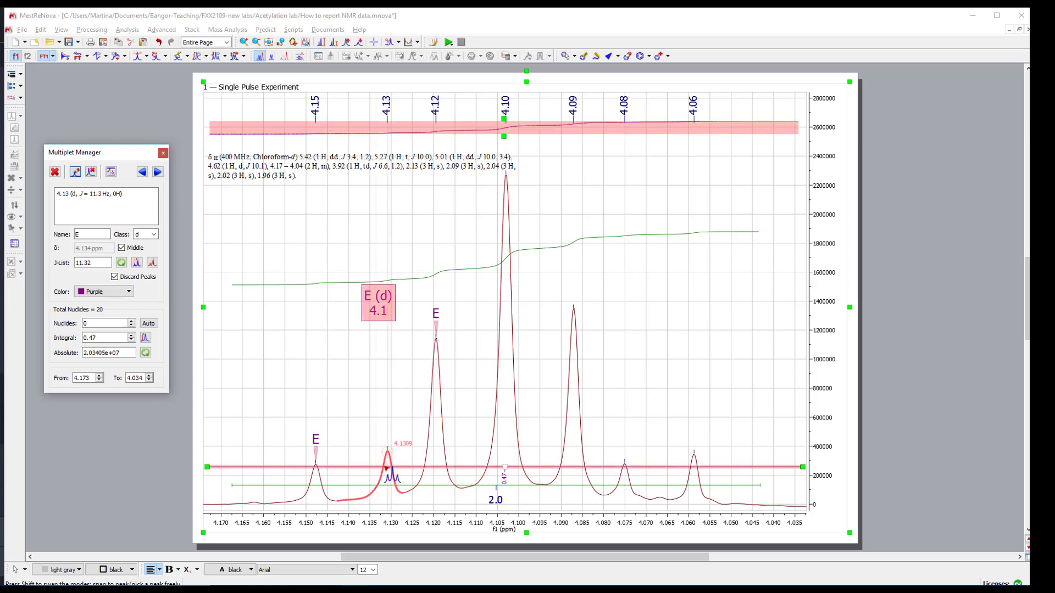
left_click(396, 461)
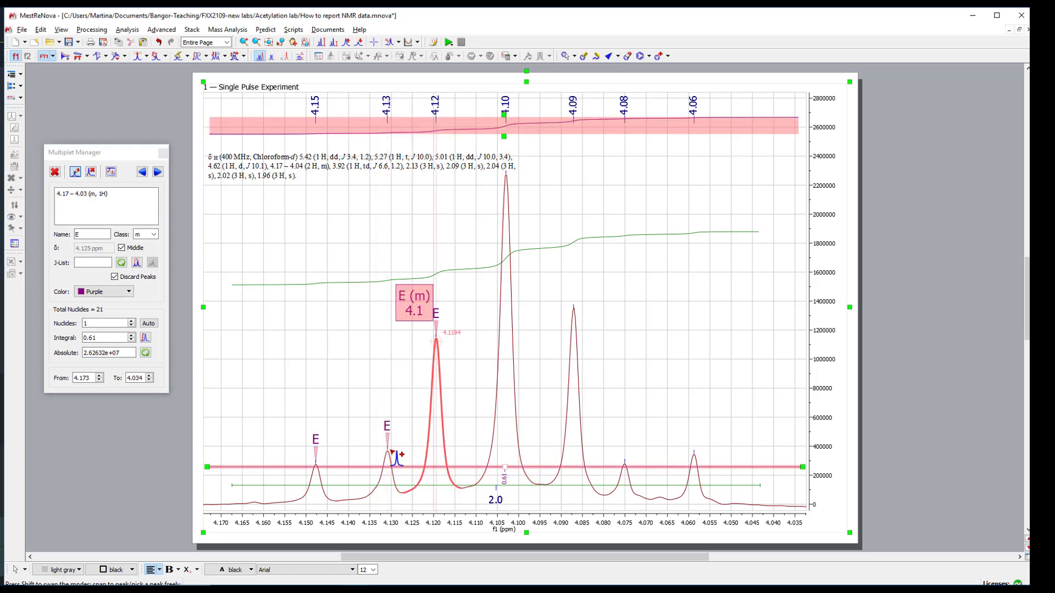
right_click(506, 184)
left_click(367, 263)
left_click(368, 267)
left_click(90, 172)
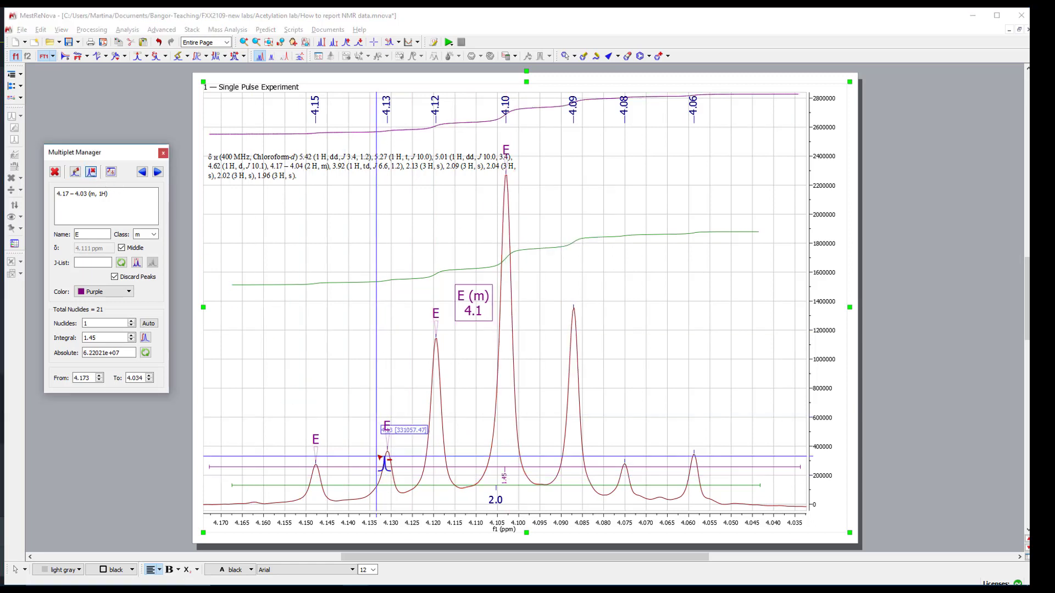
left_click(387, 454)
left_click(79, 173)
left_click(397, 463)
Remove the 4.15 and 4.12 peaks from multiplet E, giving a 4.12 ppm doublet
left_click(91, 172)
left_click(318, 445)
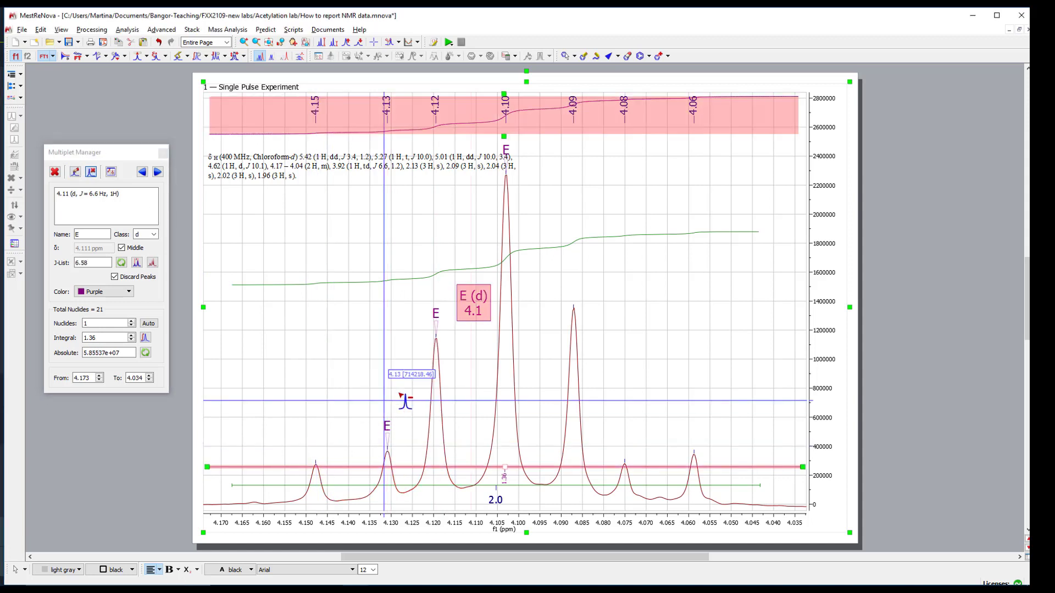
left_click(440, 345)
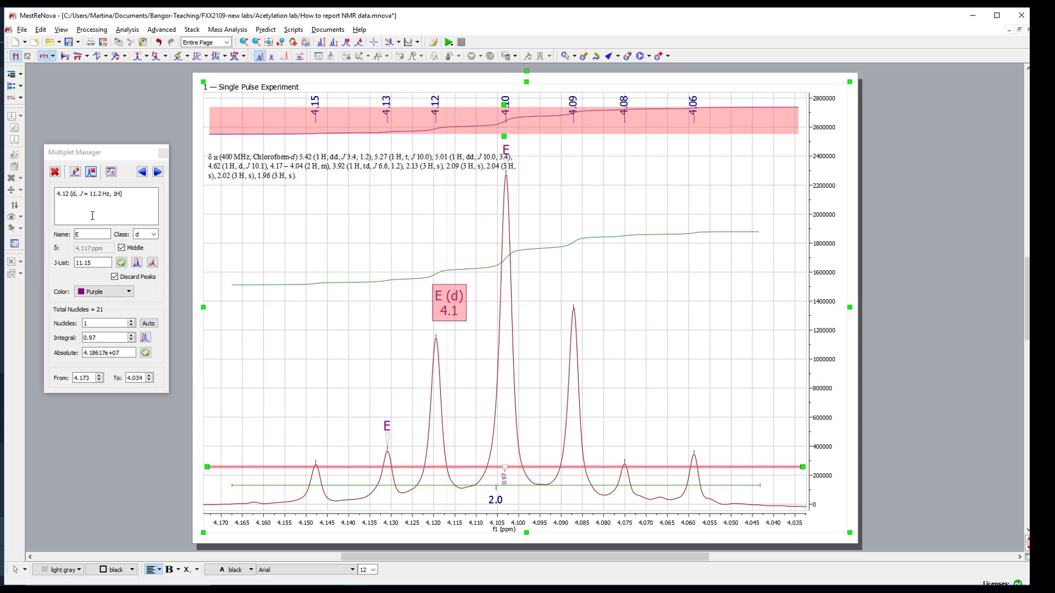
left_click(145, 337)
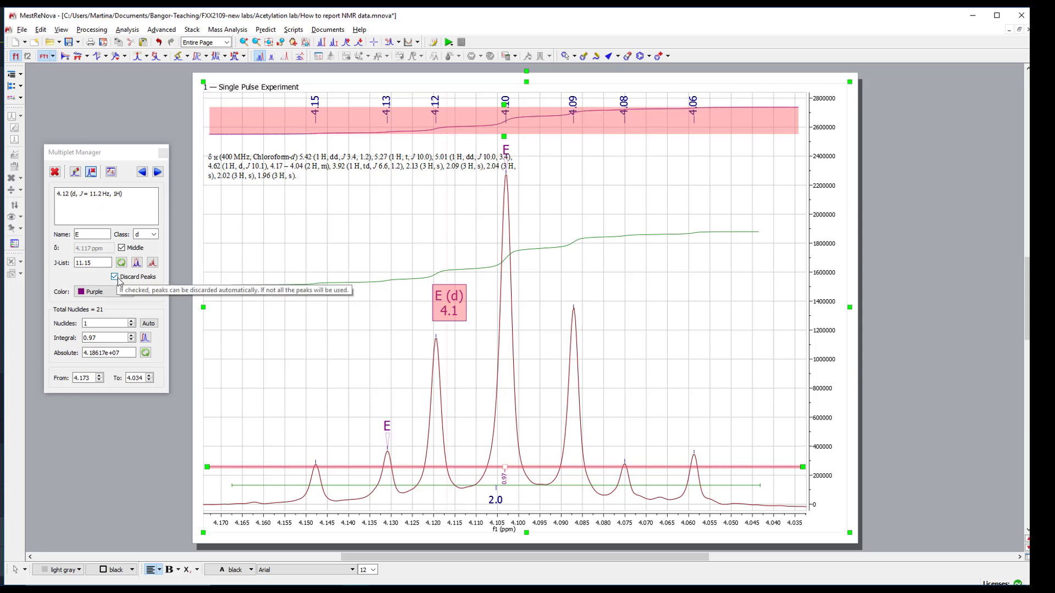
Set multiplet E's class to dd, add the 4.15 and 4.12 peaks, and reapply dd
left_click(155, 235)
left_click(139, 299)
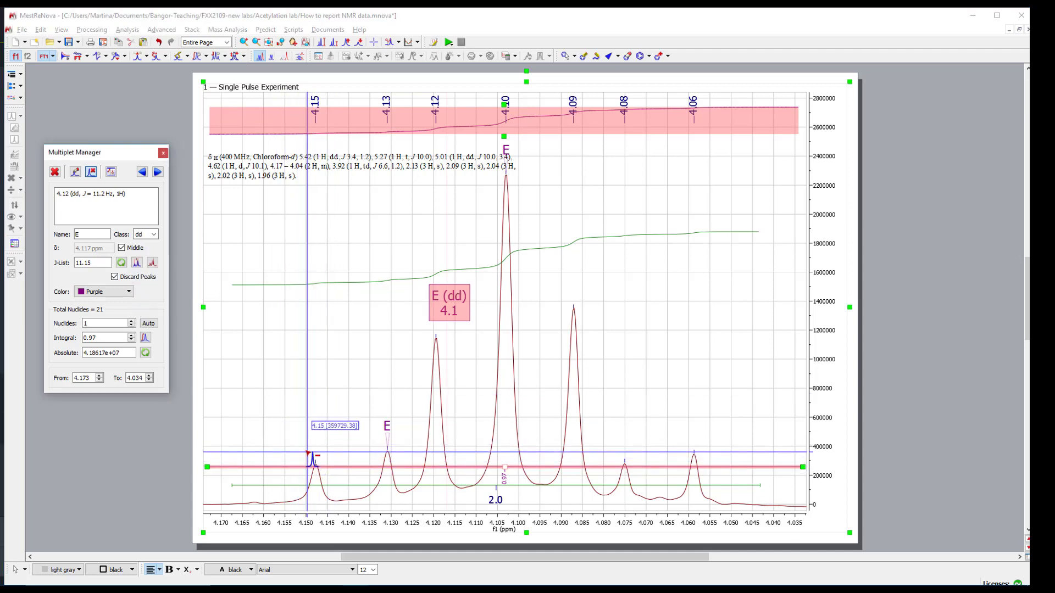
left_click(91, 176)
left_click(75, 172)
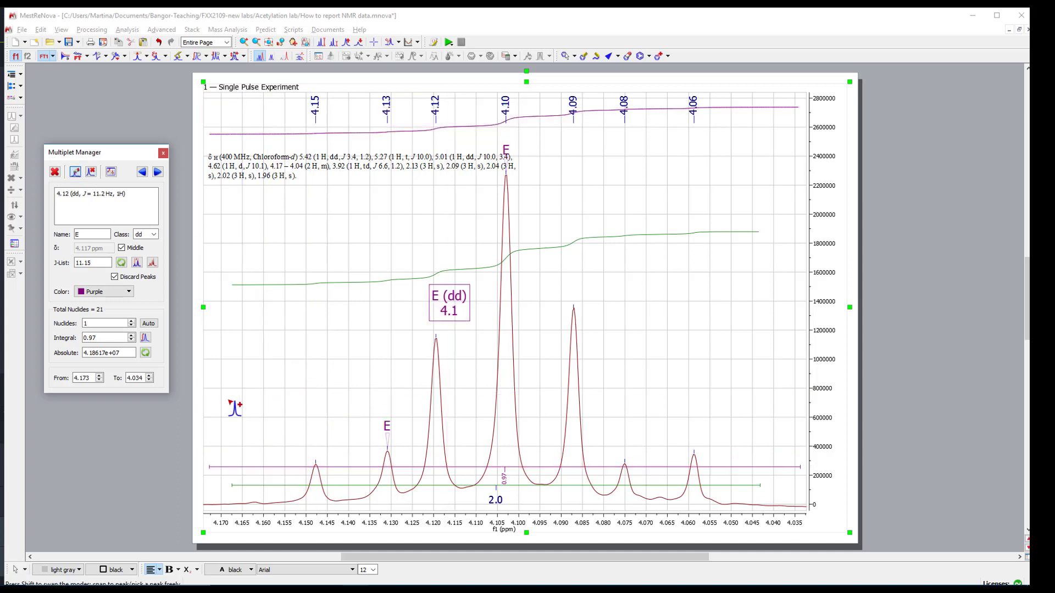
left_click(315, 472)
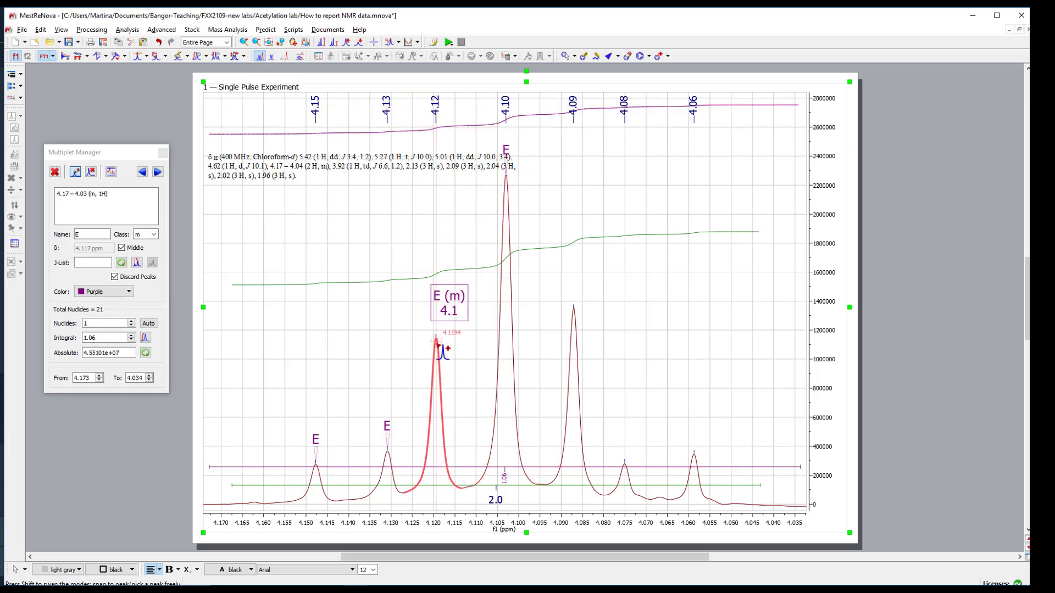
left_click(438, 344)
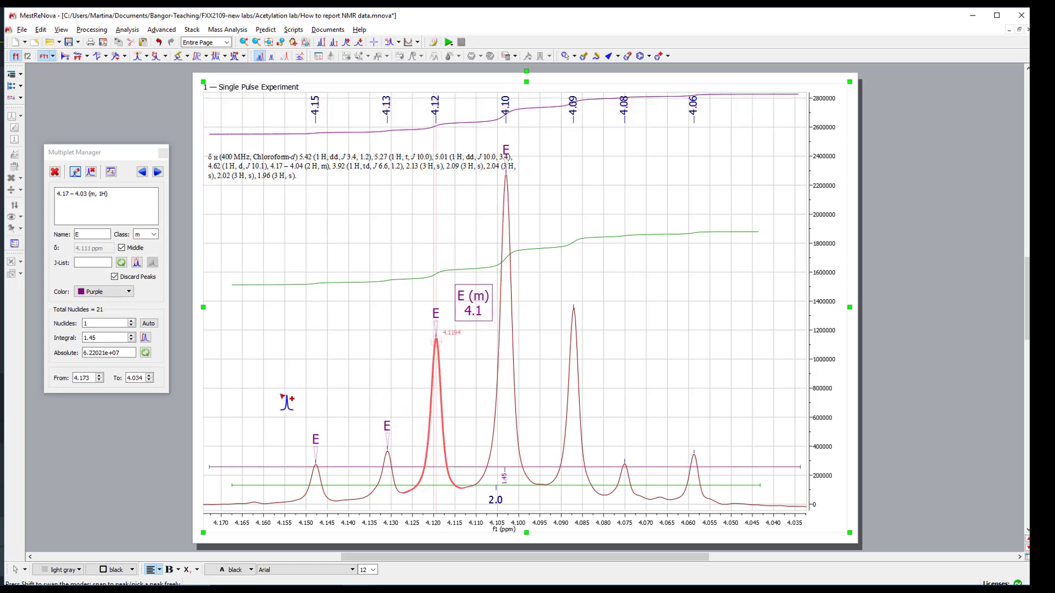
left_click(155, 237)
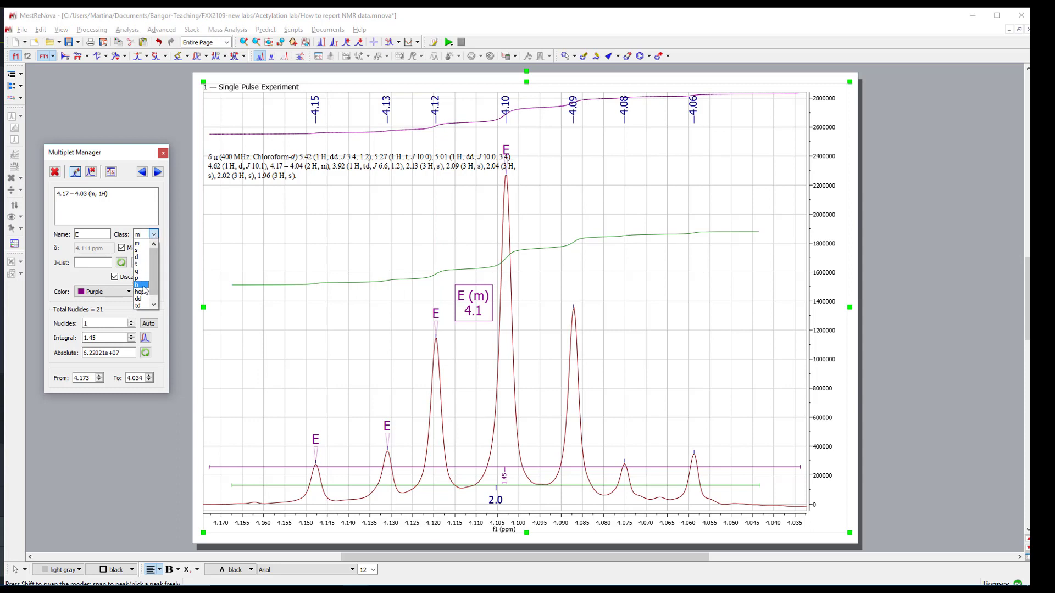
left_click(143, 299)
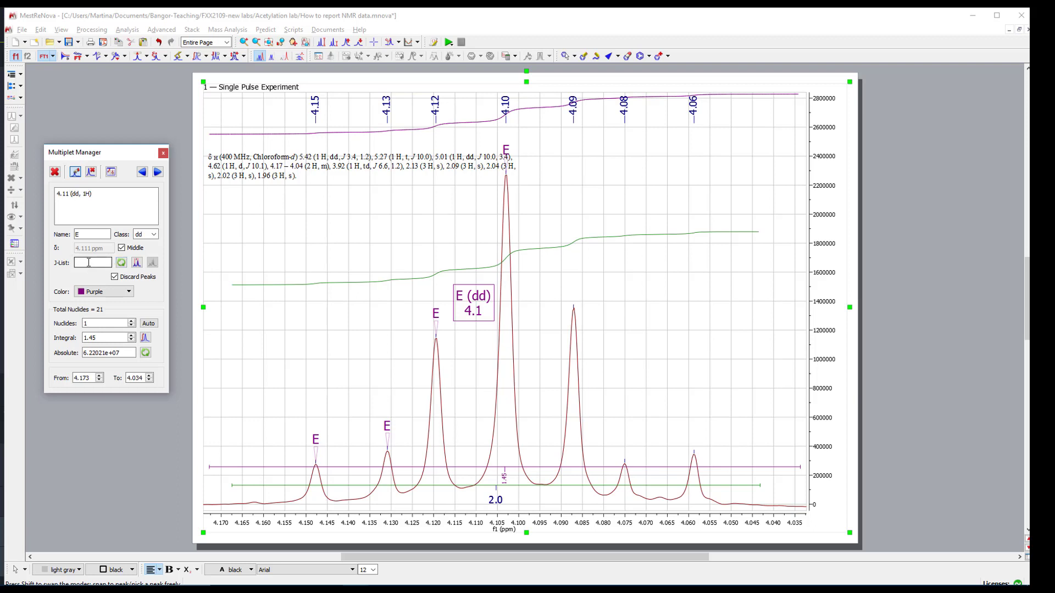
Insert an updated multiplet report on the page and close the Multiplet Manager
left_click(111, 173)
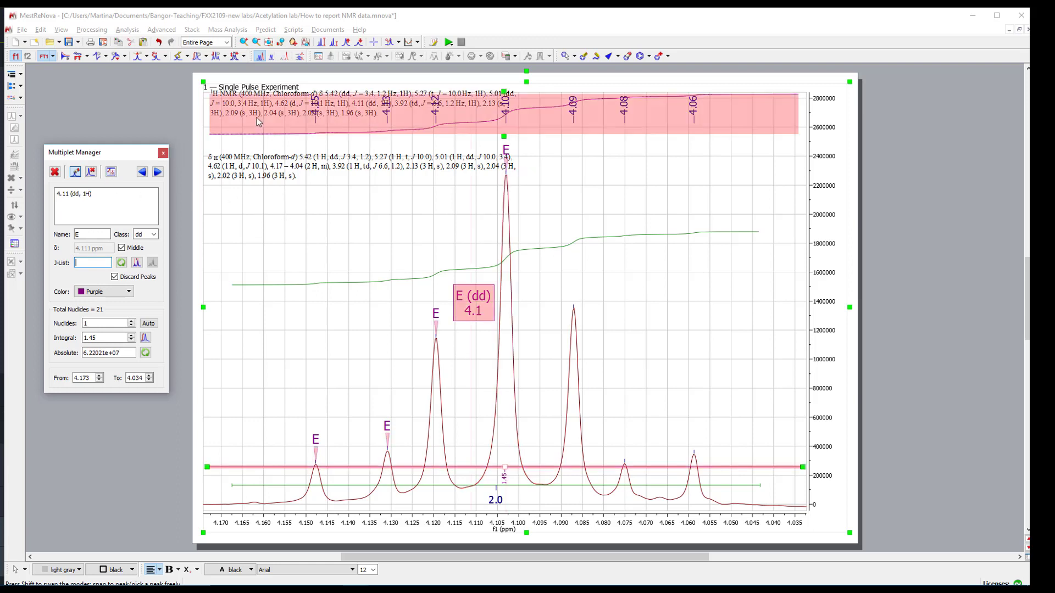
left_click(164, 153)
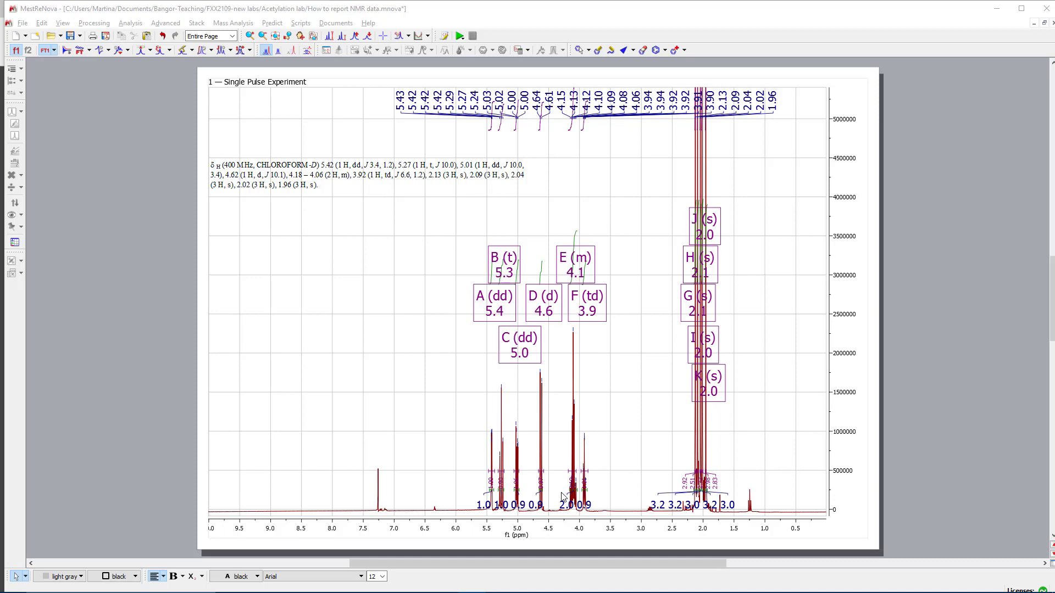
Zoom into the 4.17–4.04 ppm peaks and bring up the context menu for multiplet E
key("z")
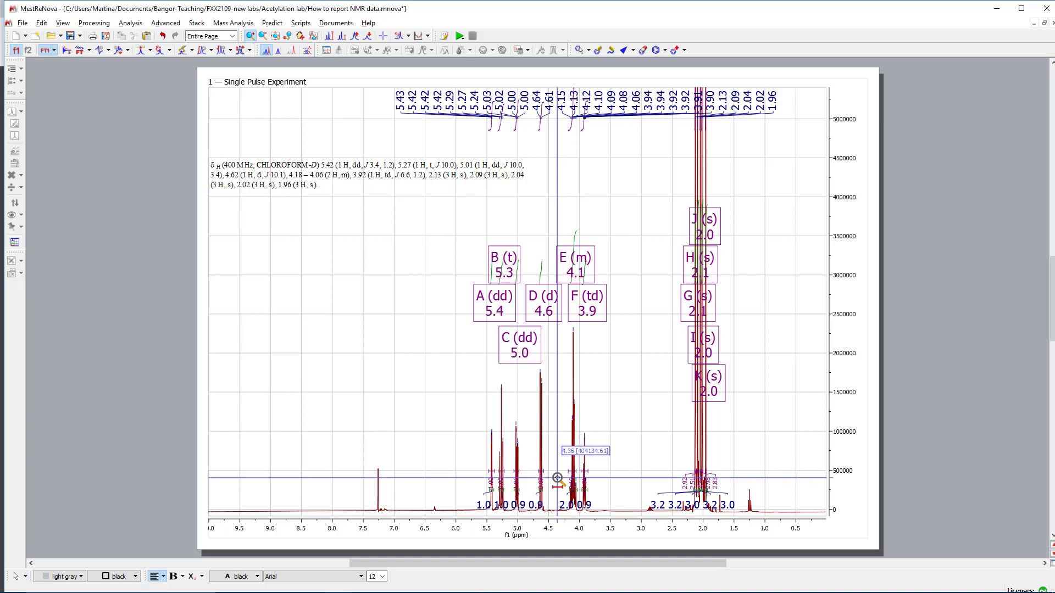
left_click_drag(558, 478, 580, 479)
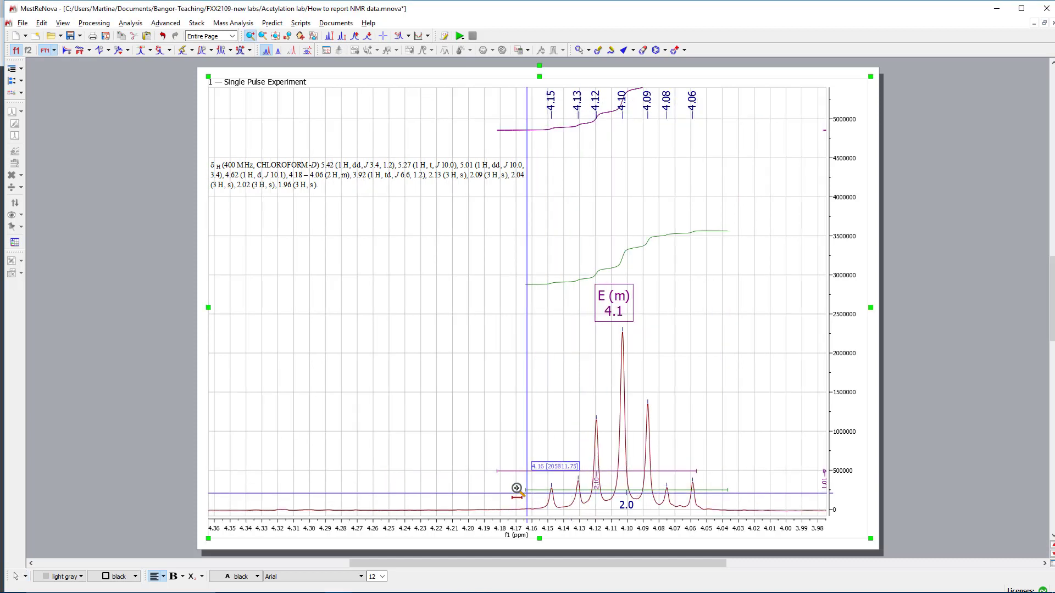
left_click_drag(517, 488, 727, 492)
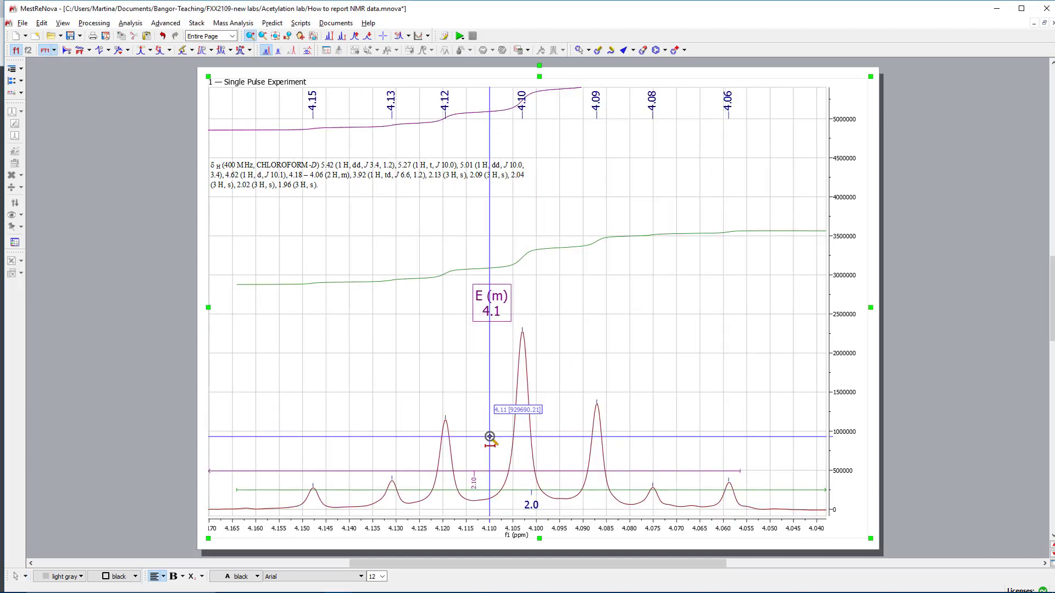
scroll(490, 437, "up", 2)
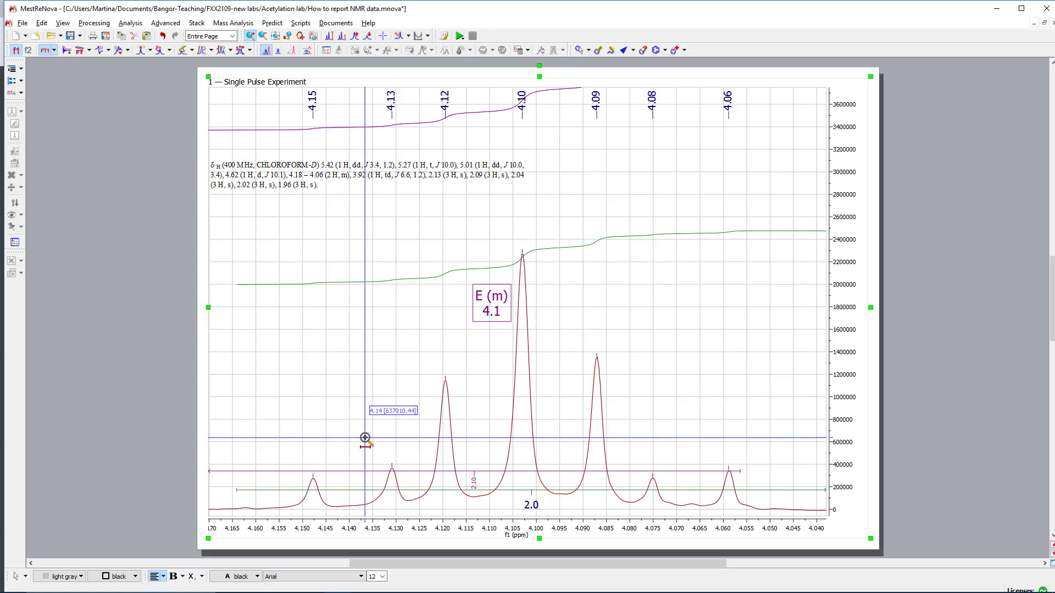
key("Escape")
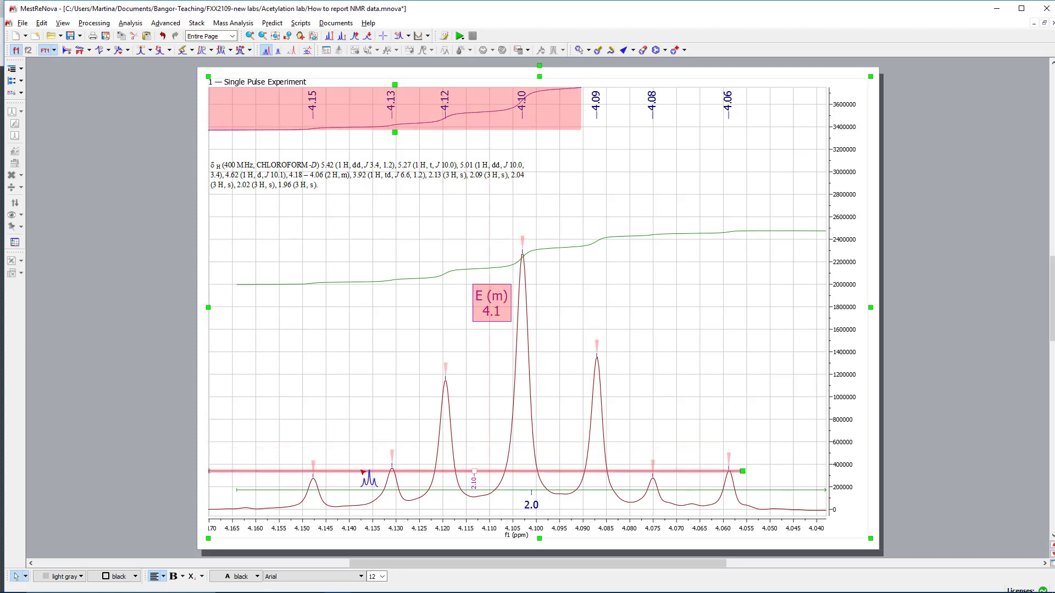
right_click(362, 472)
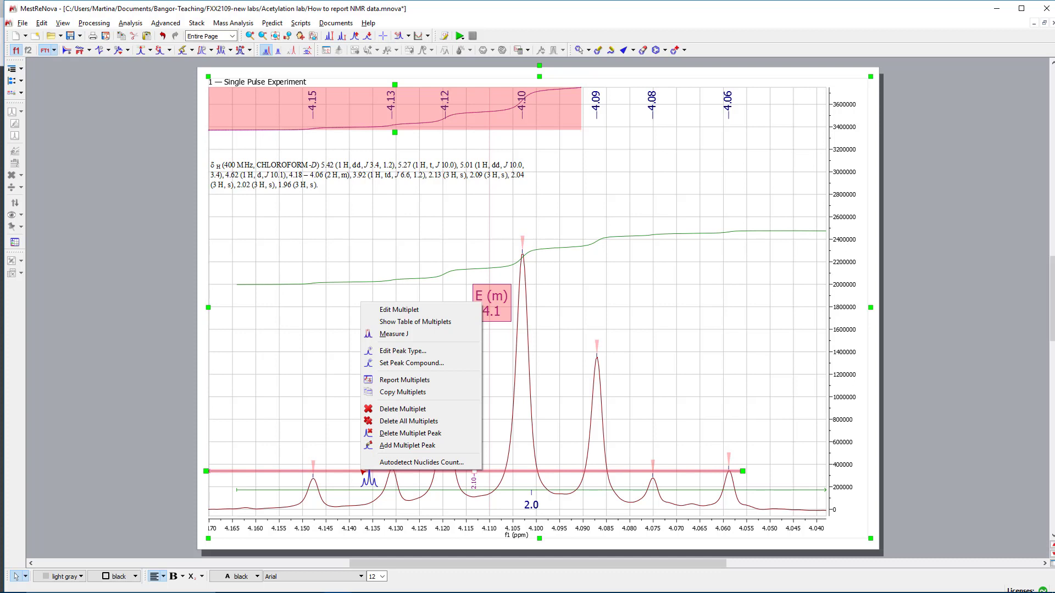
Delete the E (m) multiplet and show the Multiplet Manager panel from View > Panels
left_click(388, 412)
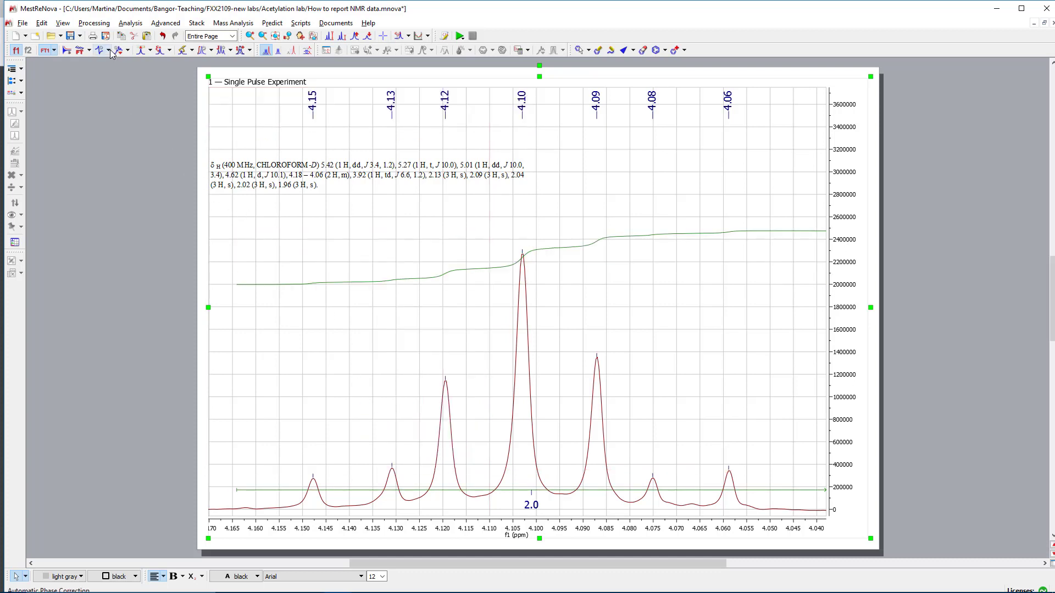
left_click(64, 23)
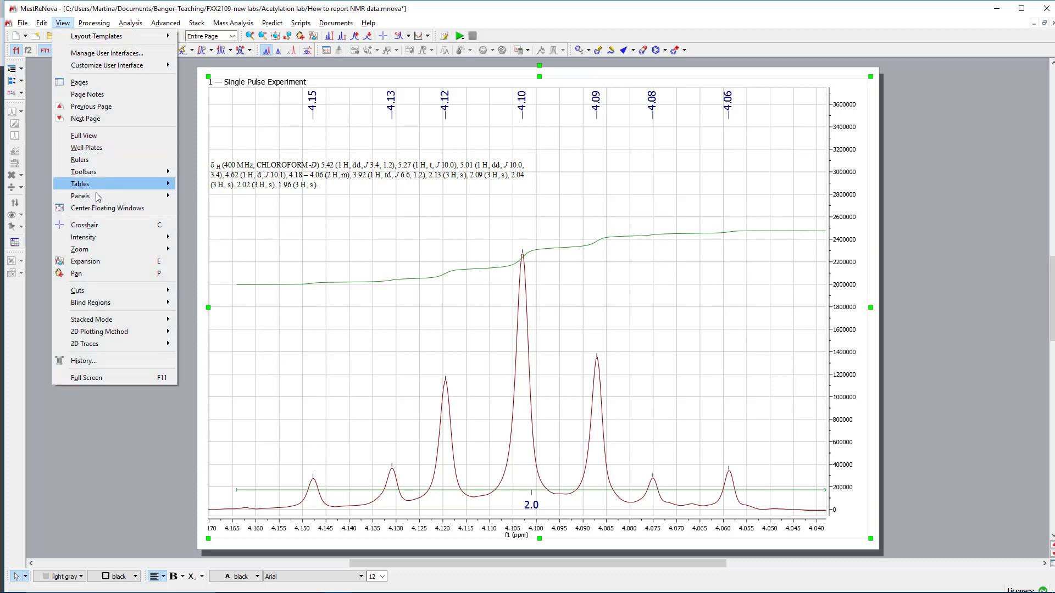
mouse_move(98, 196)
left_click(228, 361)
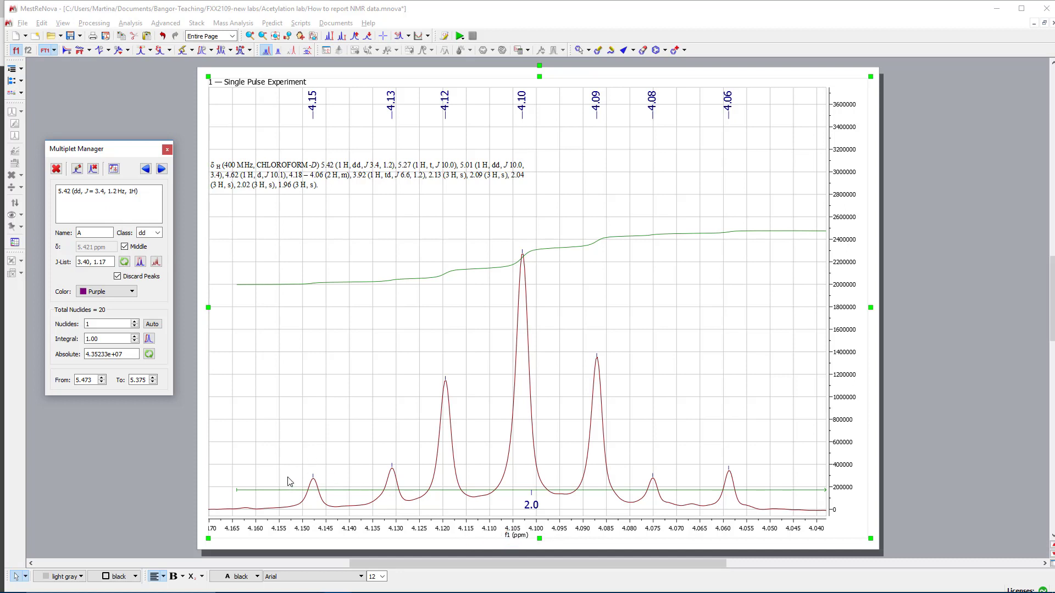
Define manual multiplets over 4.155–4.097 ppm (E) and 4.112–4.052 ppm (L)
key("j")
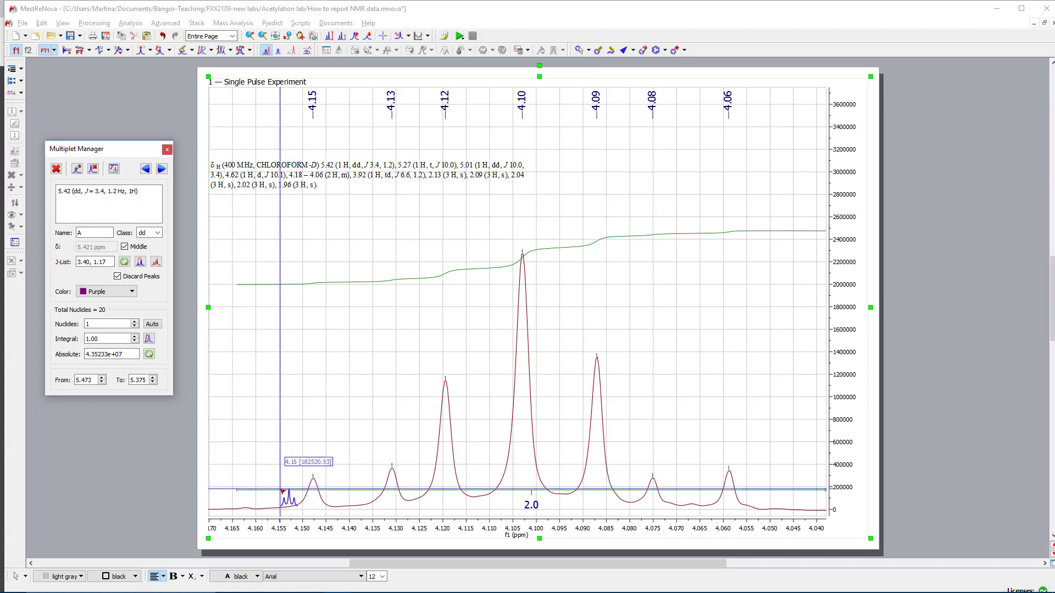
left_click_drag(281, 494, 548, 503)
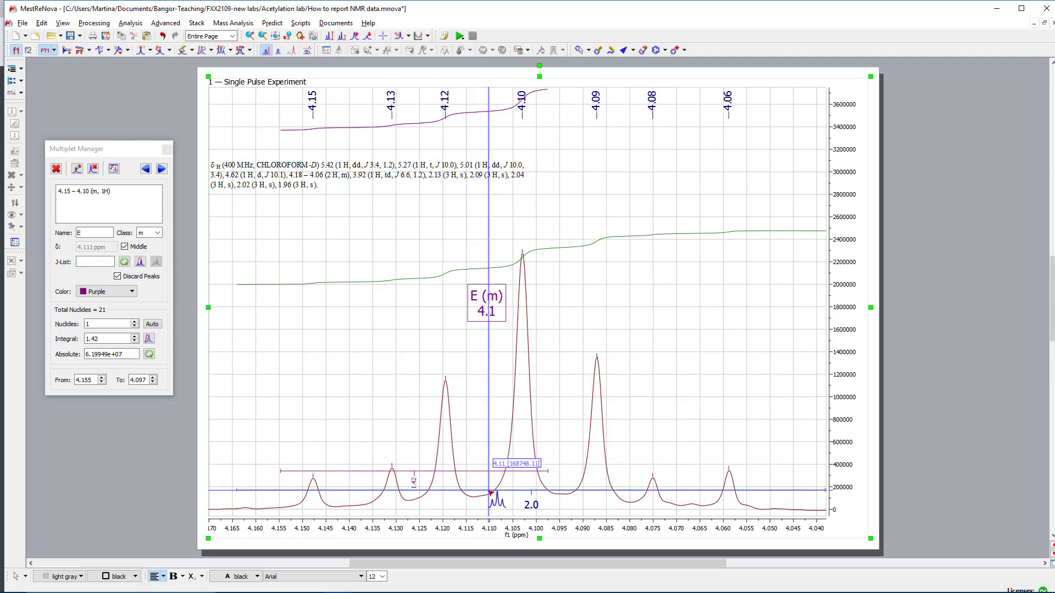
left_click_drag(480, 495, 762, 503)
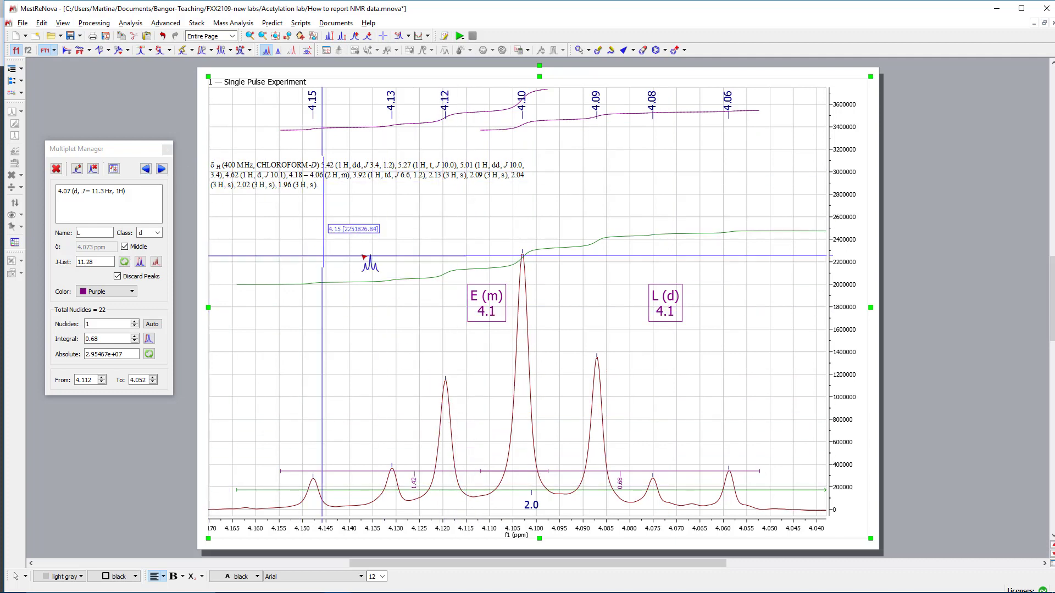
Measure E's couplings from the 4.148 ppm peak to 4.13 and 4.12 ppm (6.7 and 11.3 Hz)
left_click(145, 169)
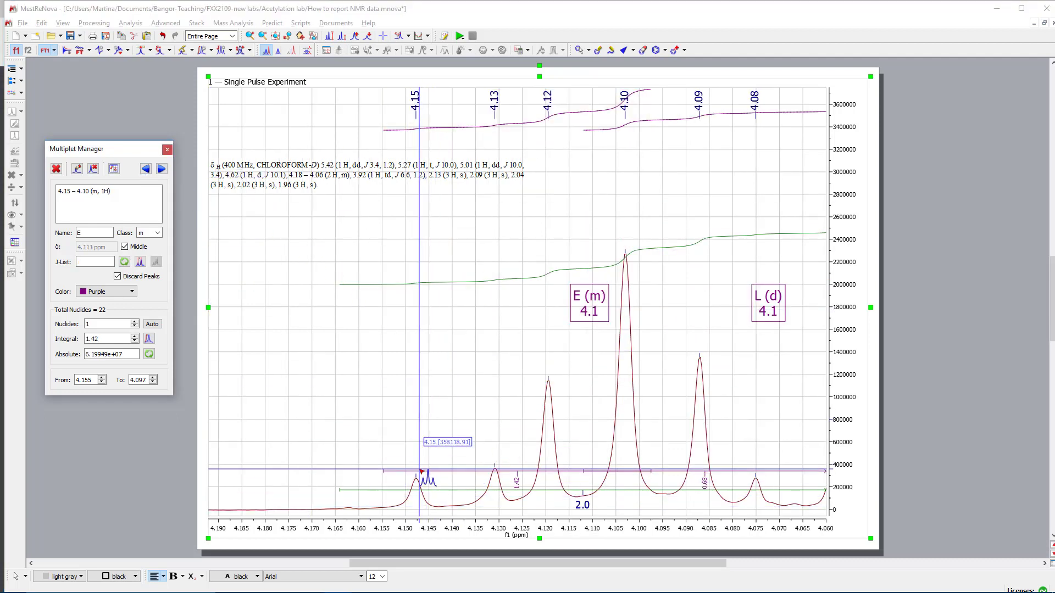
left_click(418, 471)
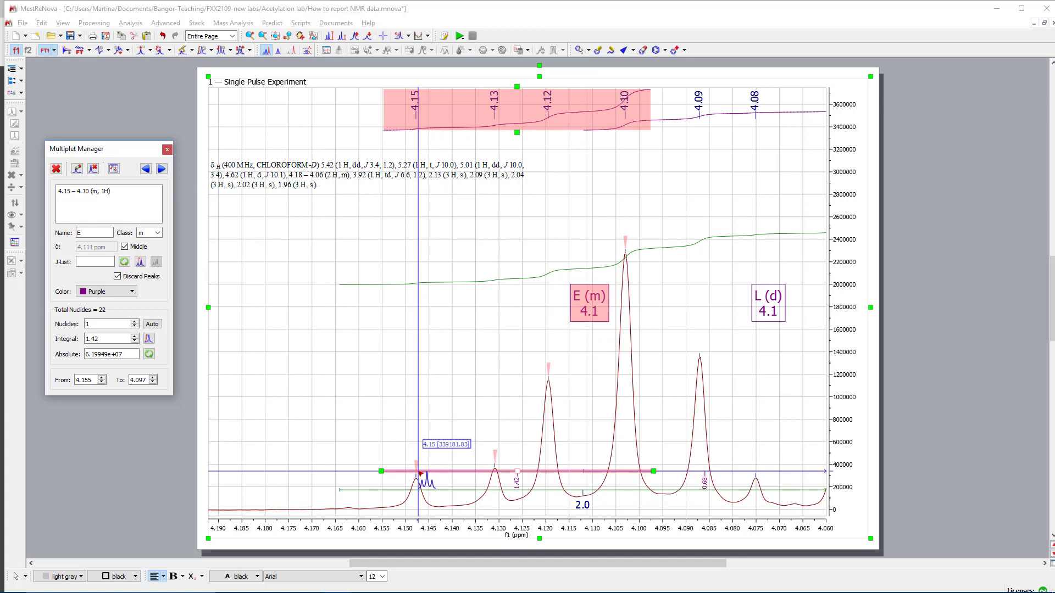
left_click(141, 263)
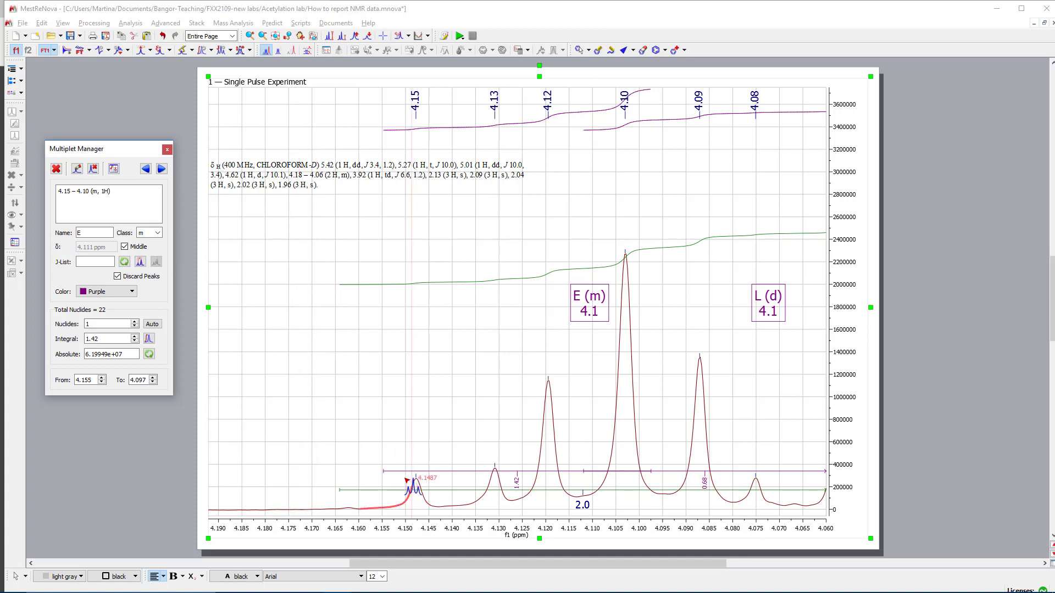
left_click(417, 479)
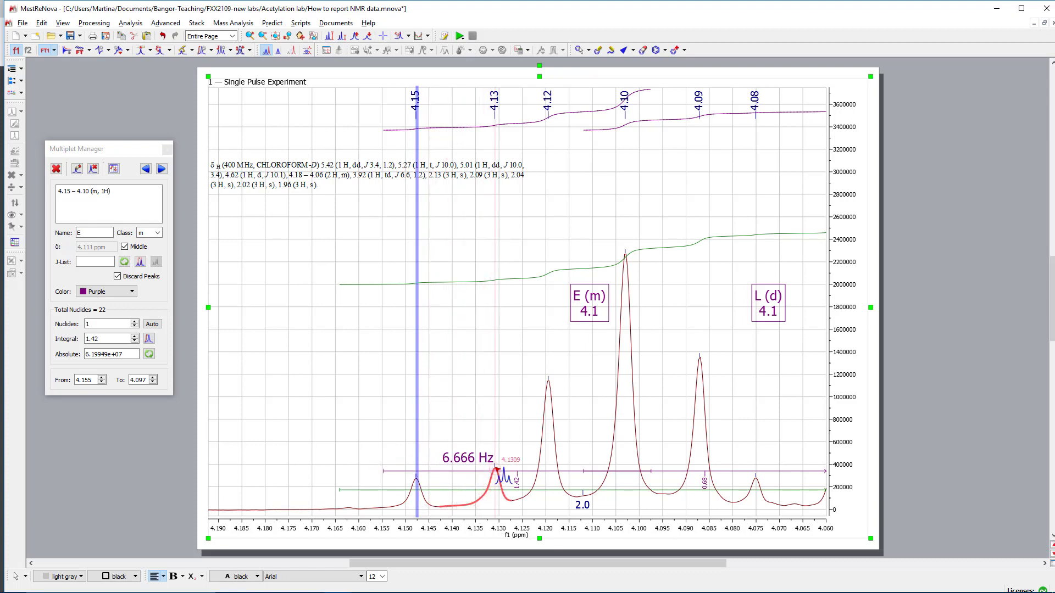
left_click(497, 469)
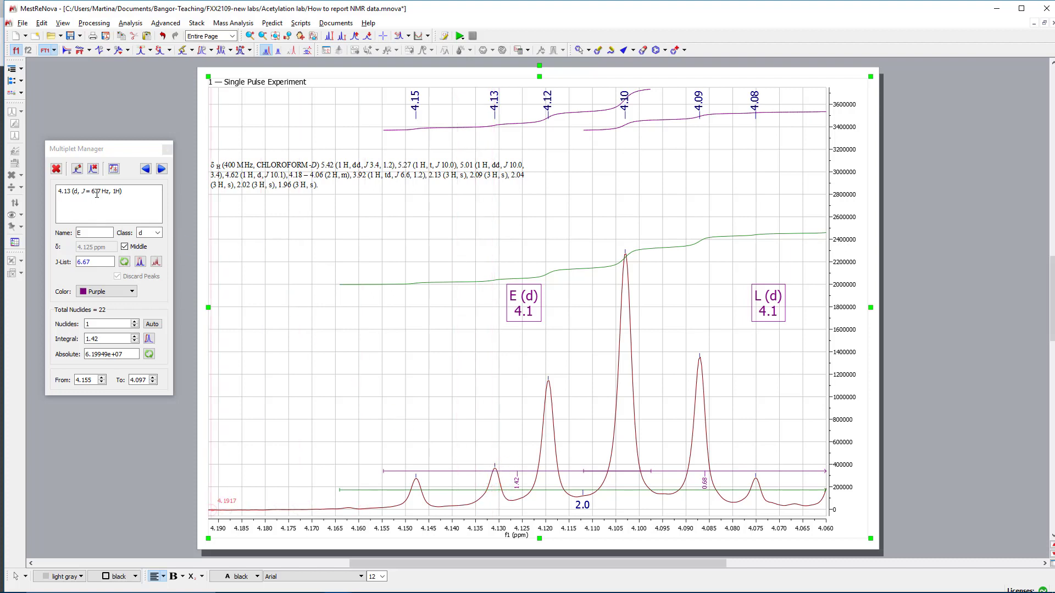
left_click(102, 264)
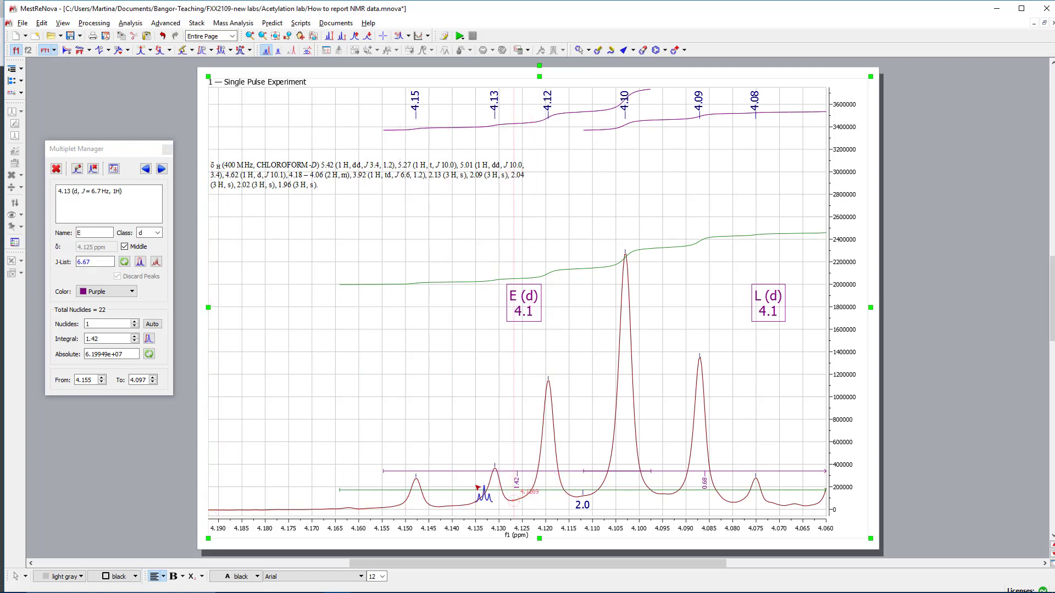
left_click(416, 484)
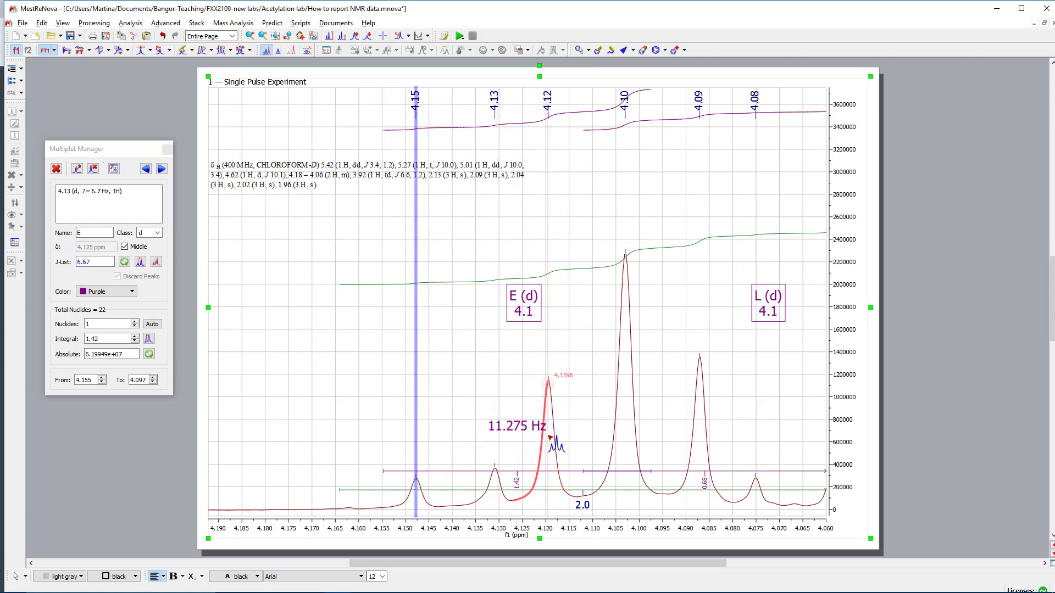
left_click(550, 437)
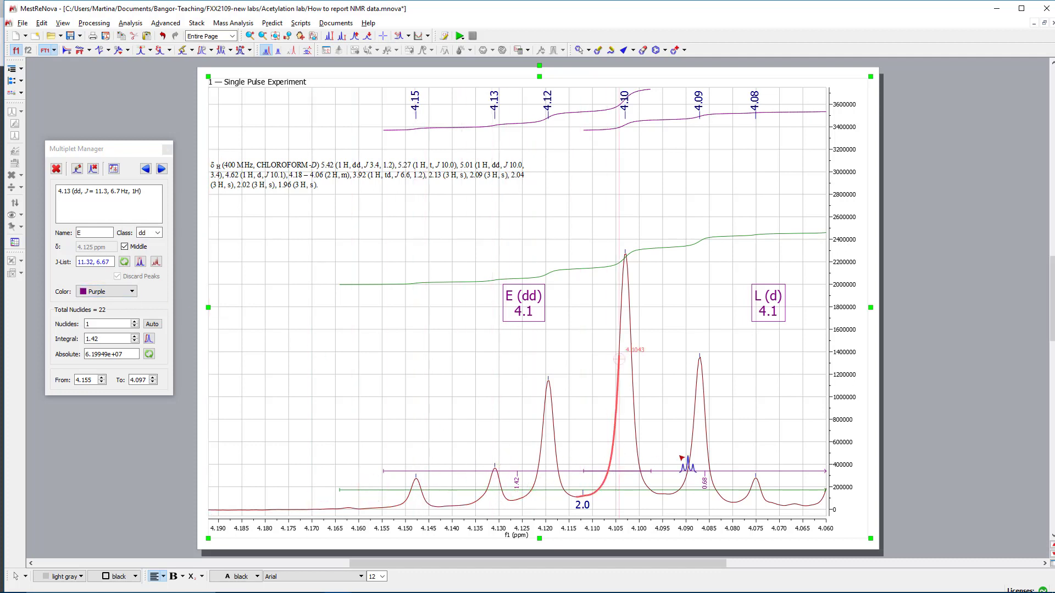
Make multiplet L a dd by measuring J from 4.06 to 4.073 ppm, then edit its report text
left_click(162, 169)
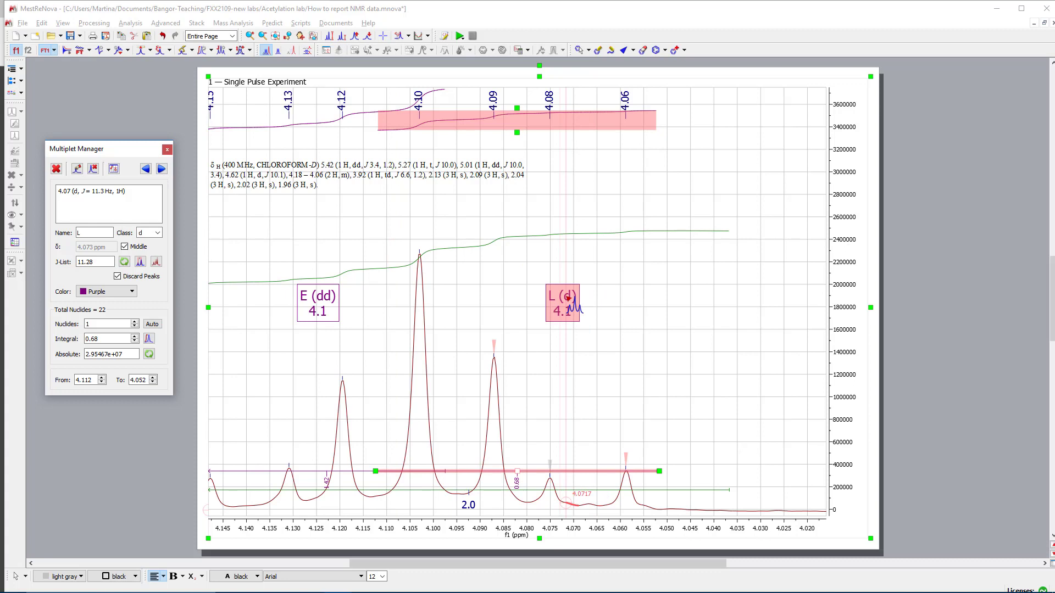
left_click(417, 255)
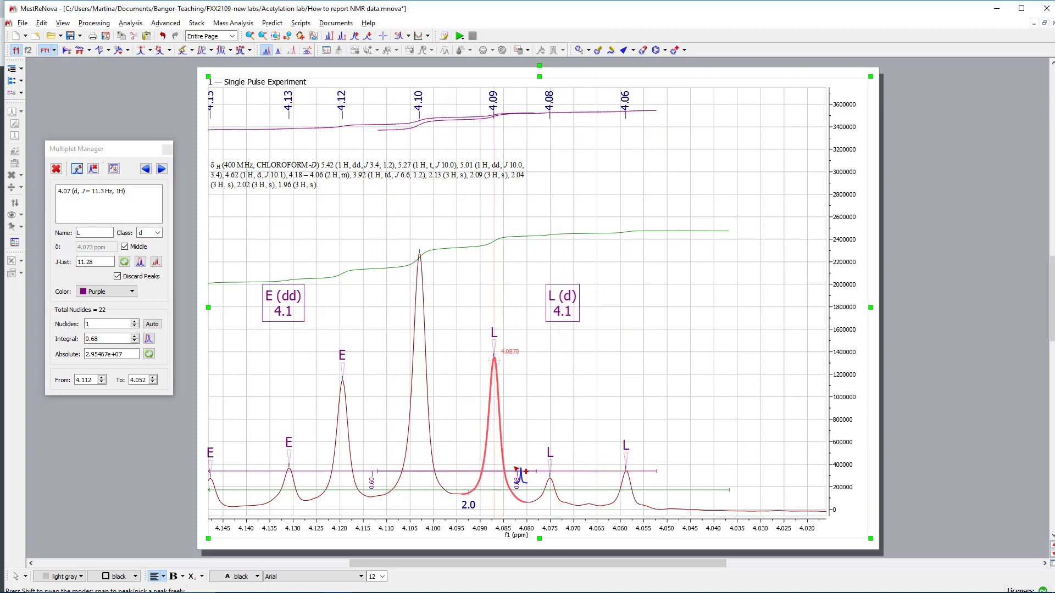
left_click(77, 172)
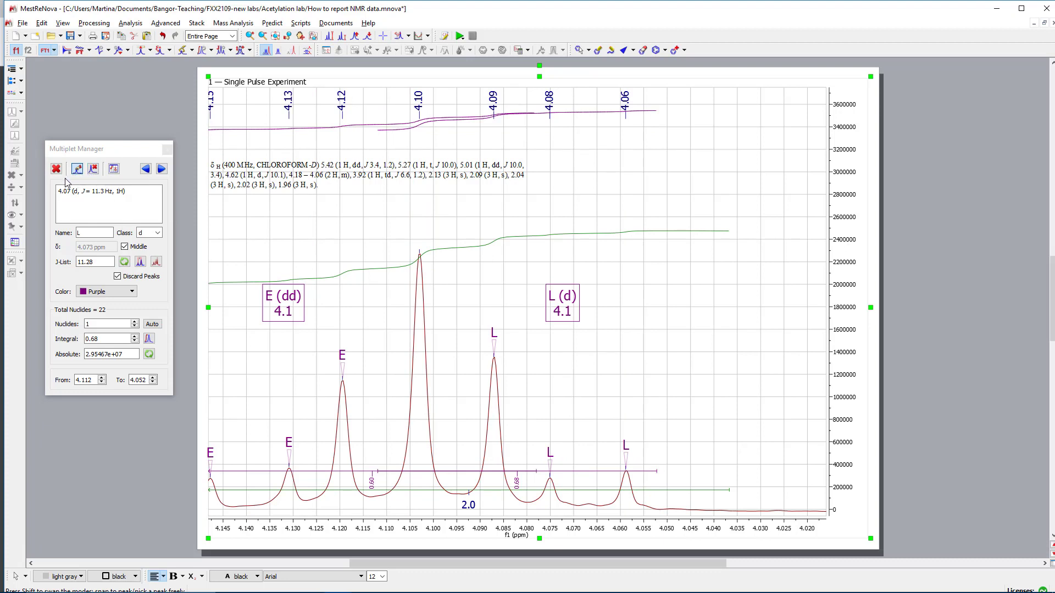
left_click(140, 262)
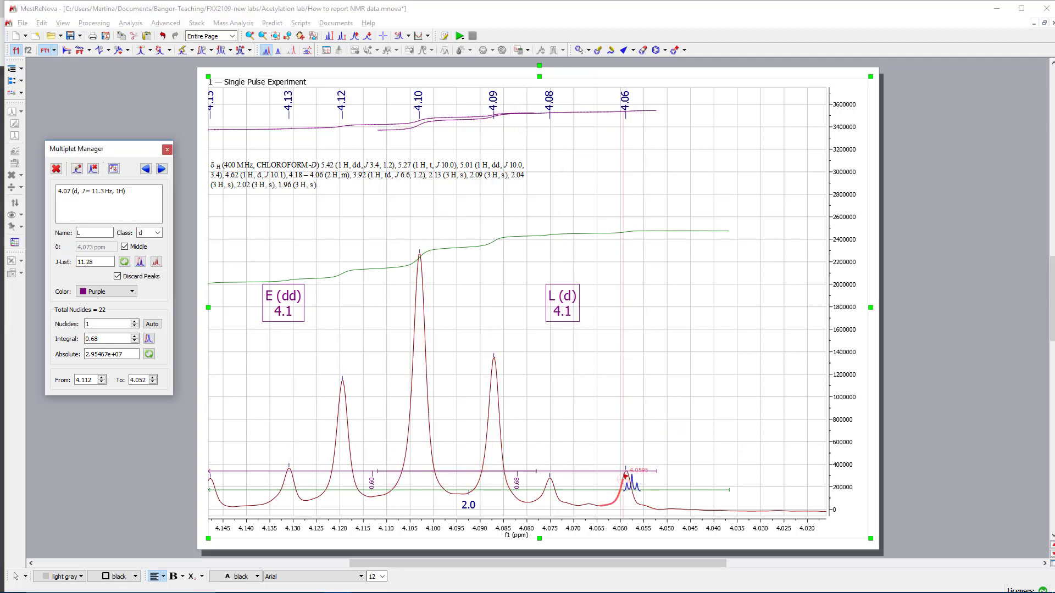
left_click(624, 476)
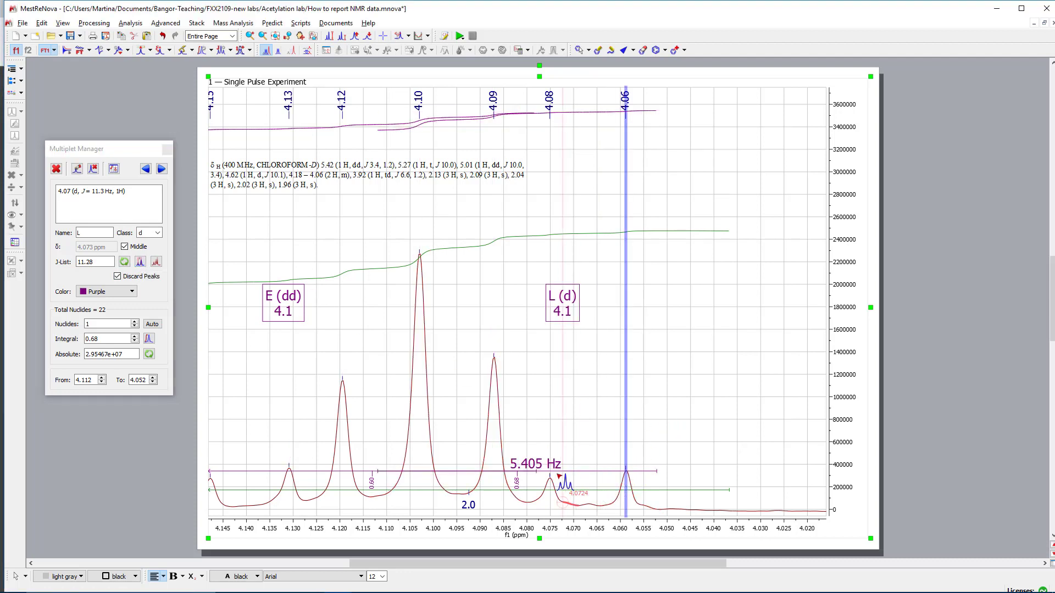
left_click(552, 478)
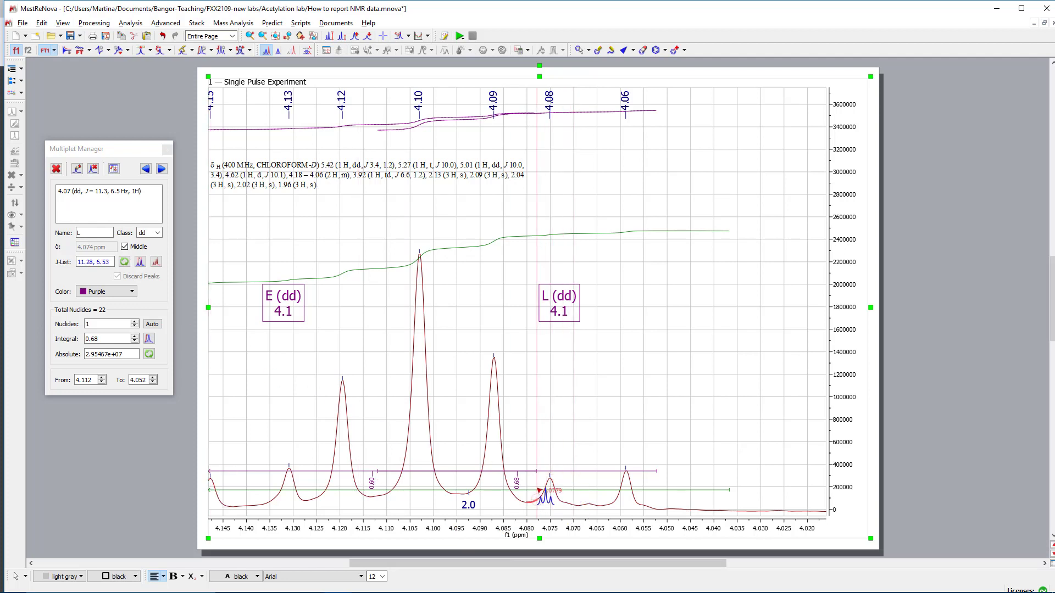
left_click(68, 191)
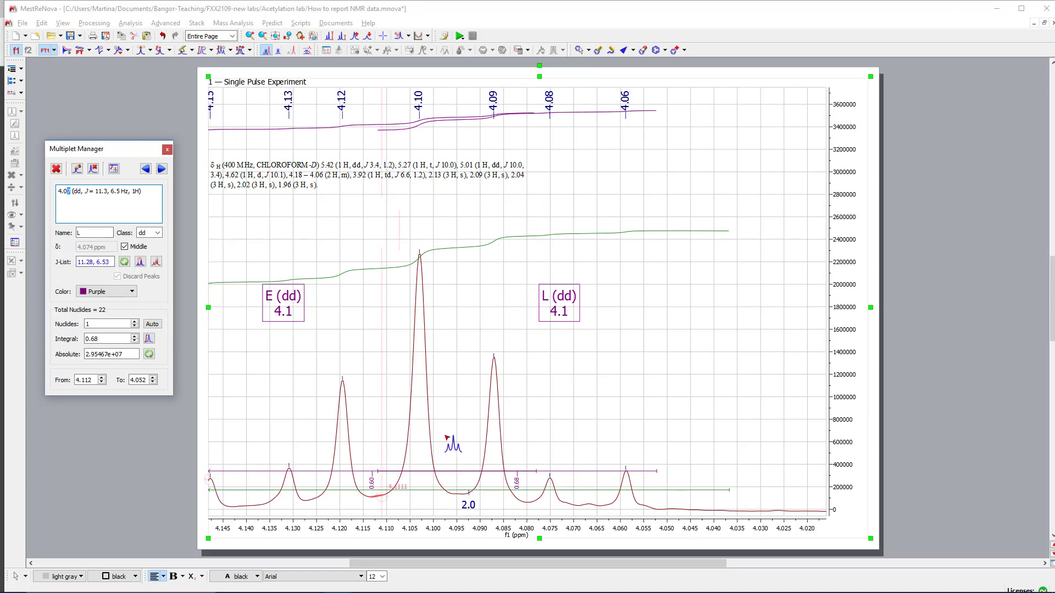
left_click_drag(471, 472, 510, 534)
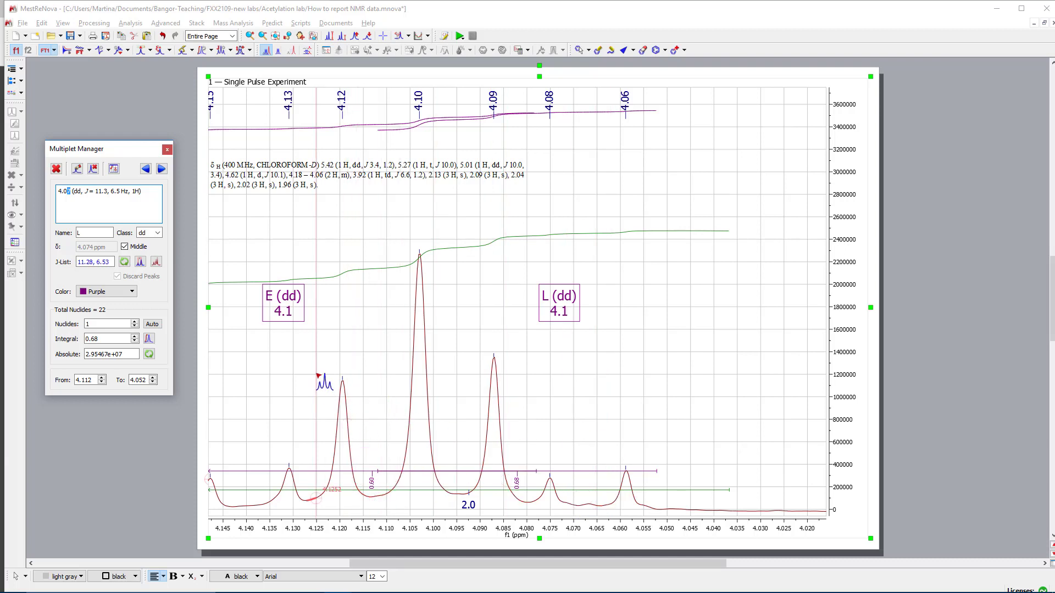
Simulate multiplets L and E, and set E's colour to Royalblue
left_click(157, 262)
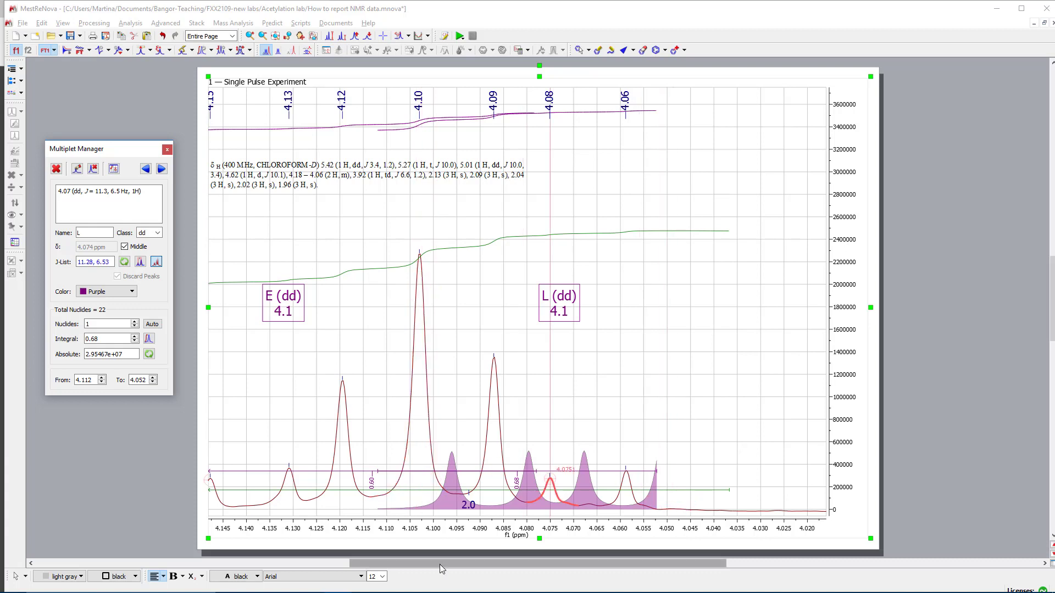
left_click(146, 171)
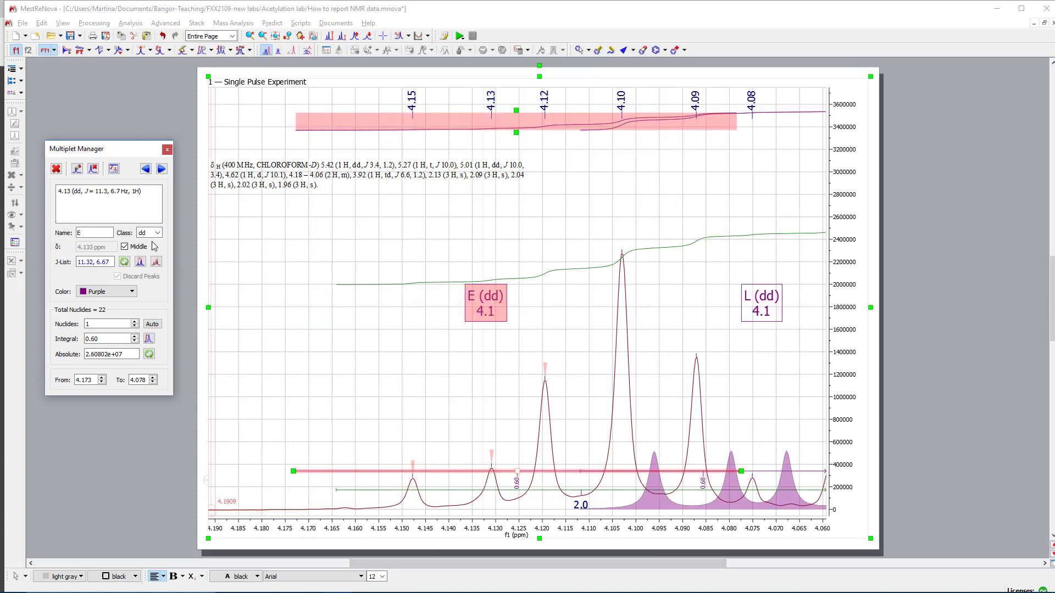
left_click(158, 263)
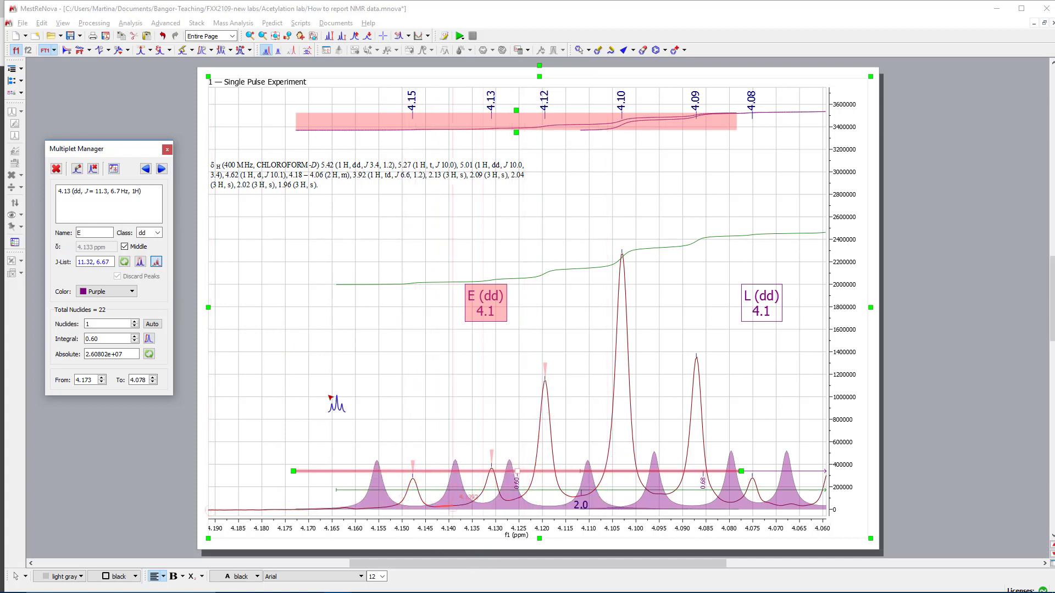
left_click(132, 293)
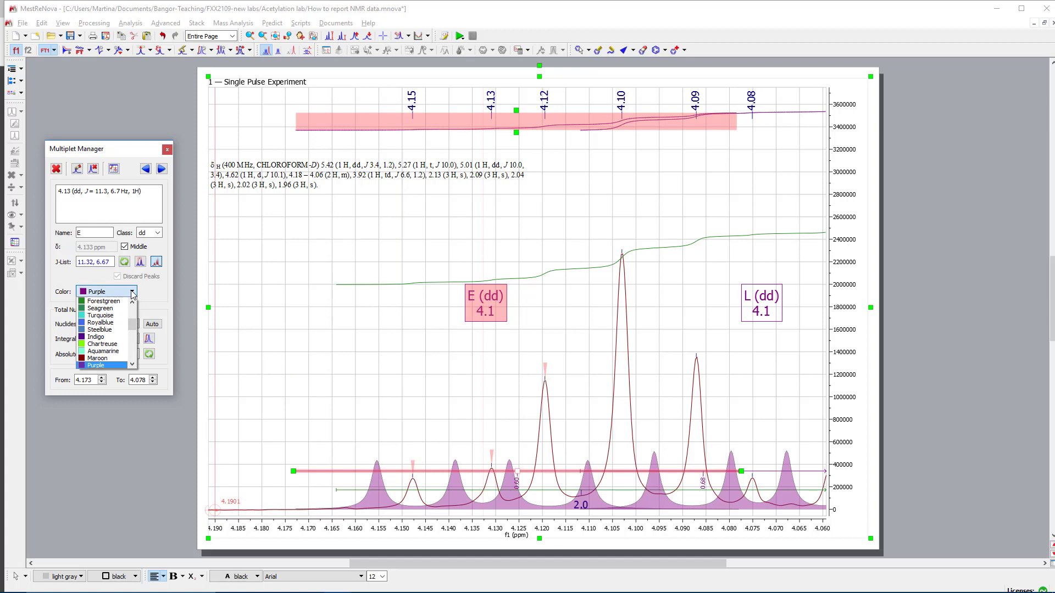
left_click(102, 323)
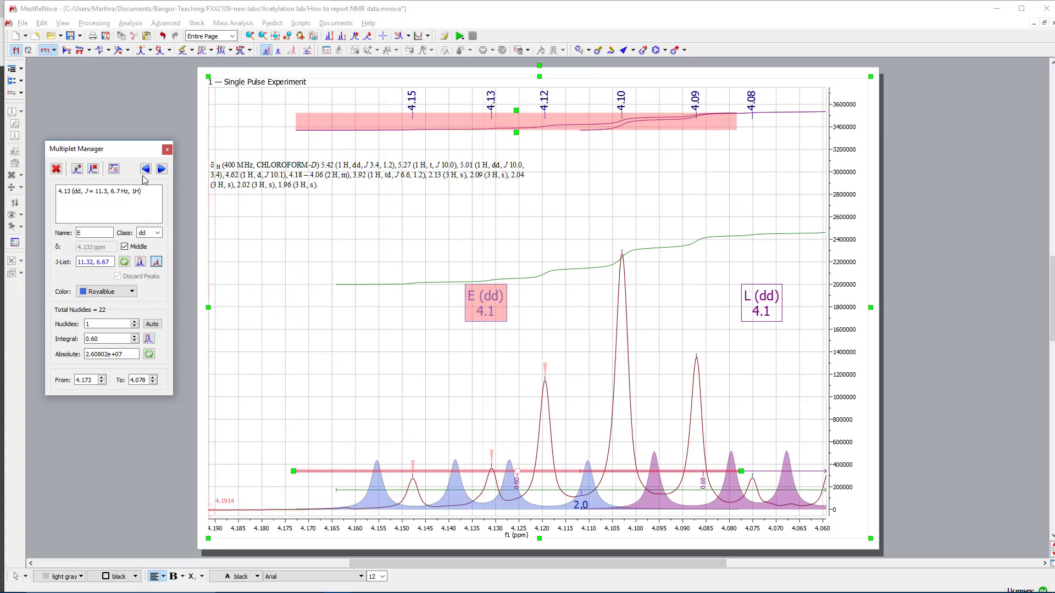
Add the multiplet report to the spectrum and close the Multiplet Manager
left_click(113, 170)
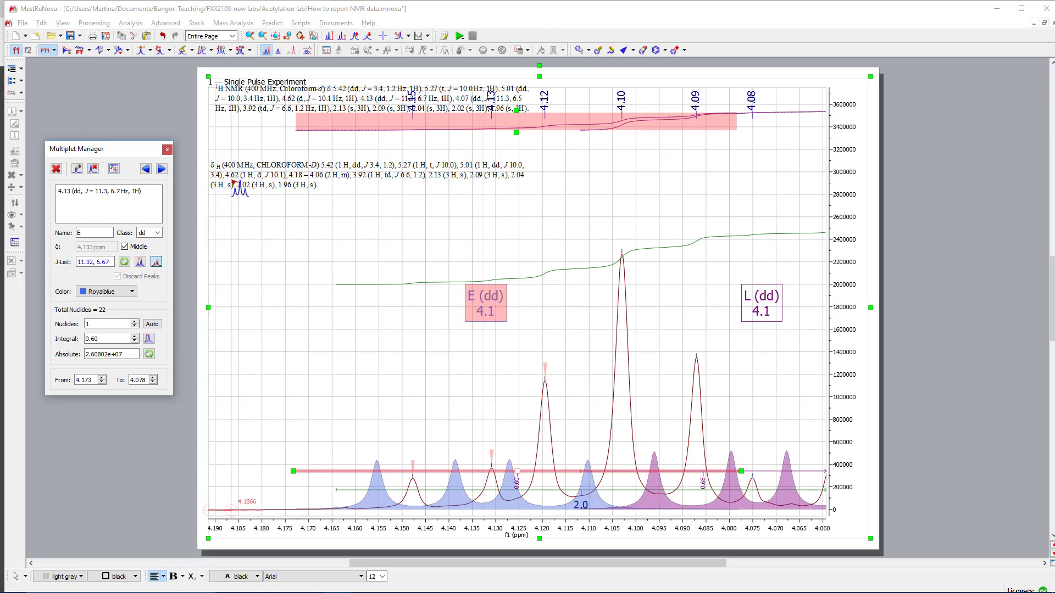
left_click(167, 150)
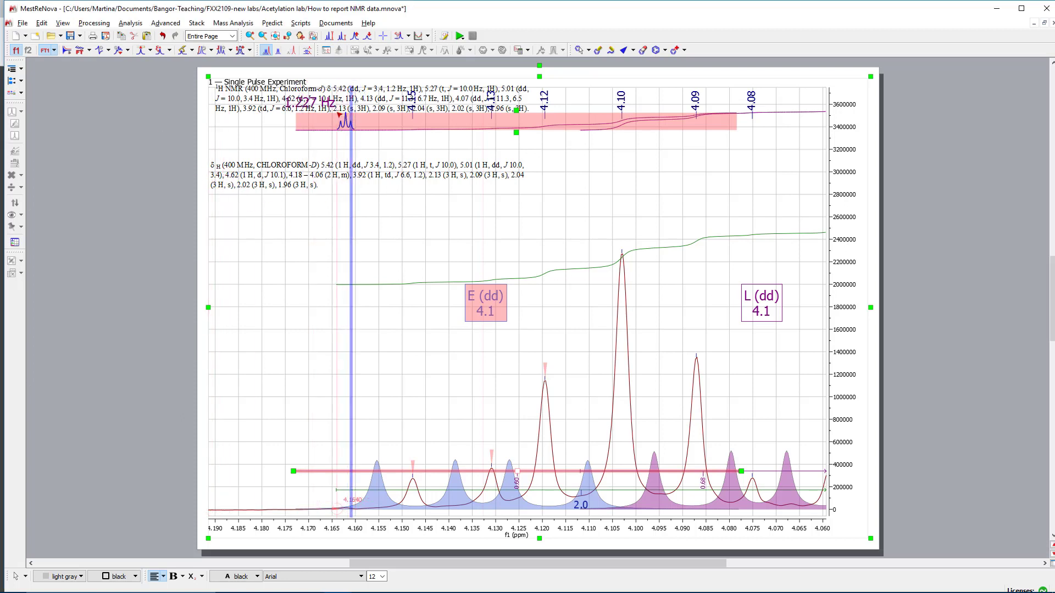
key("Escape")
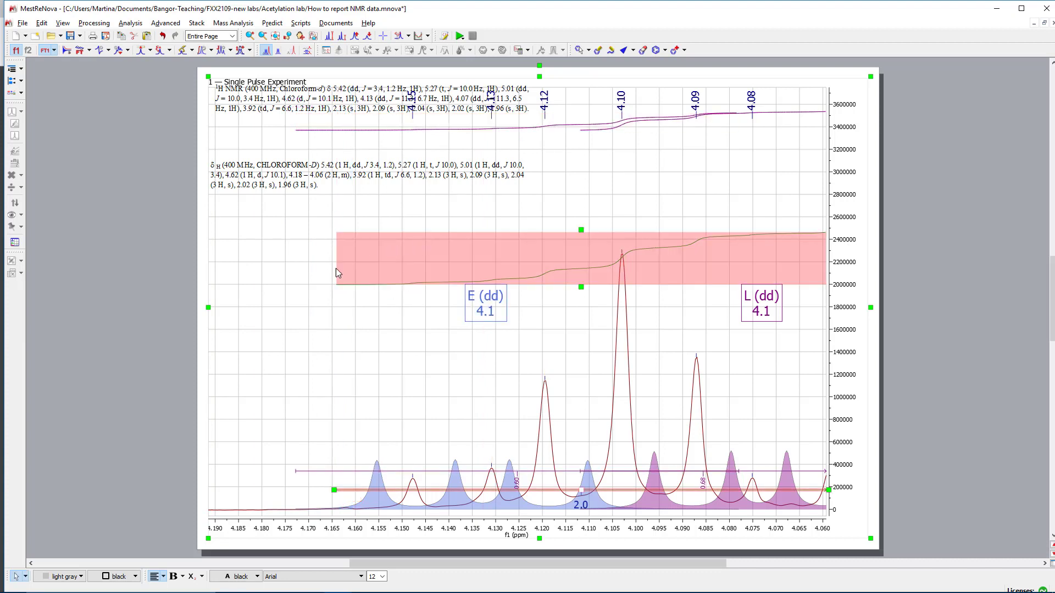
Turn on J's Tree in the spectrum's Multiplets properties to show coupling trees
right_click(269, 273)
right_click(246, 353)
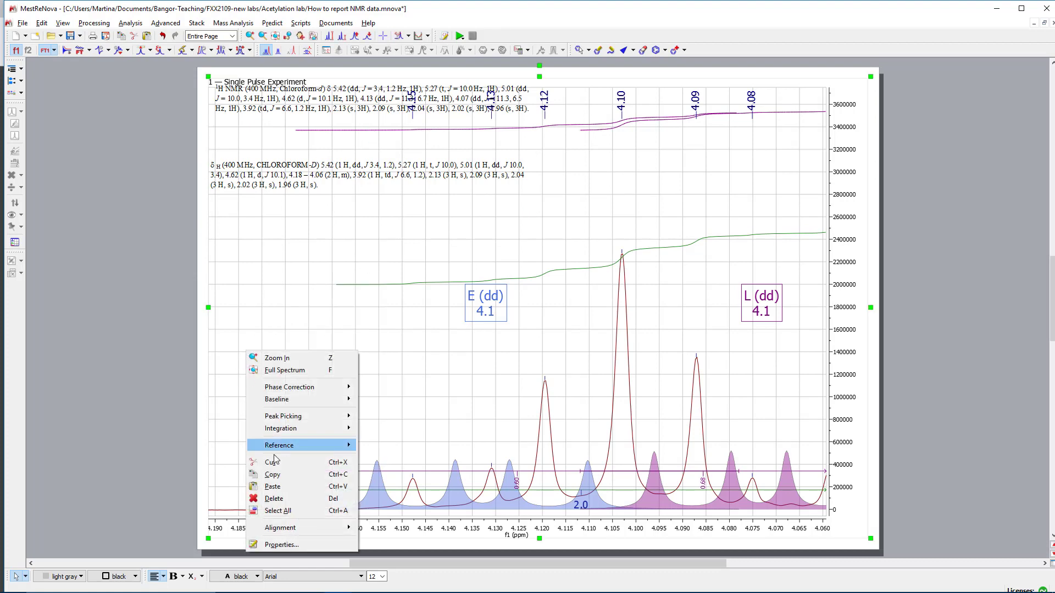
left_click(282, 544)
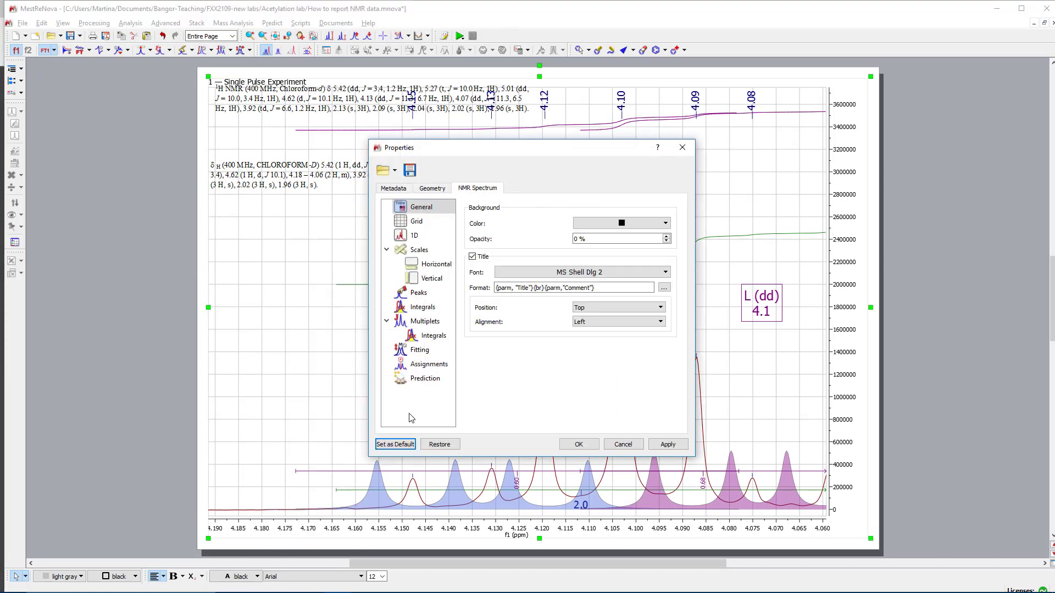
left_click(432, 325)
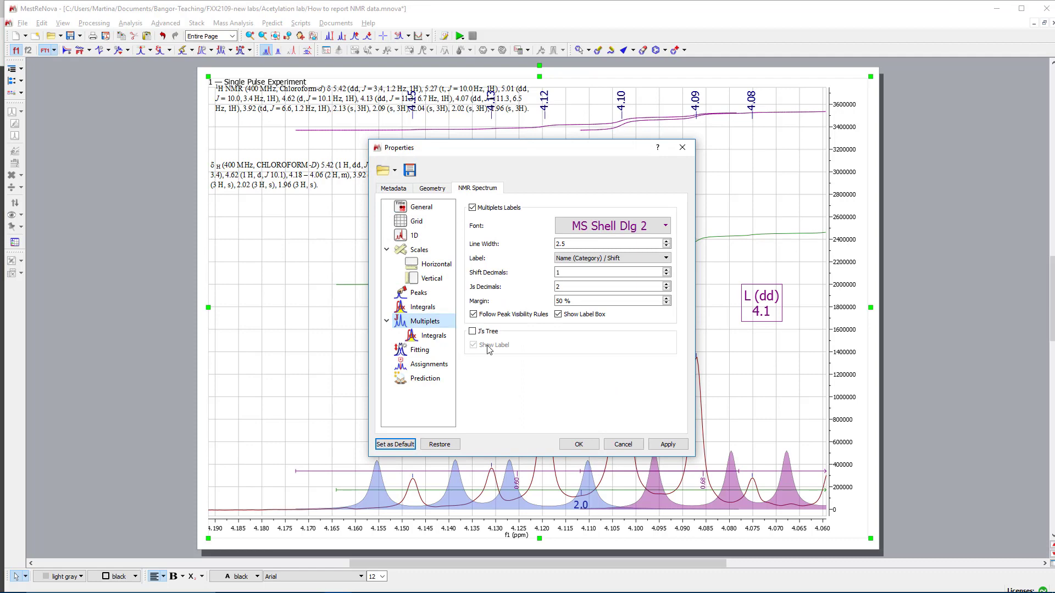
left_click(474, 333)
left_click(580, 440)
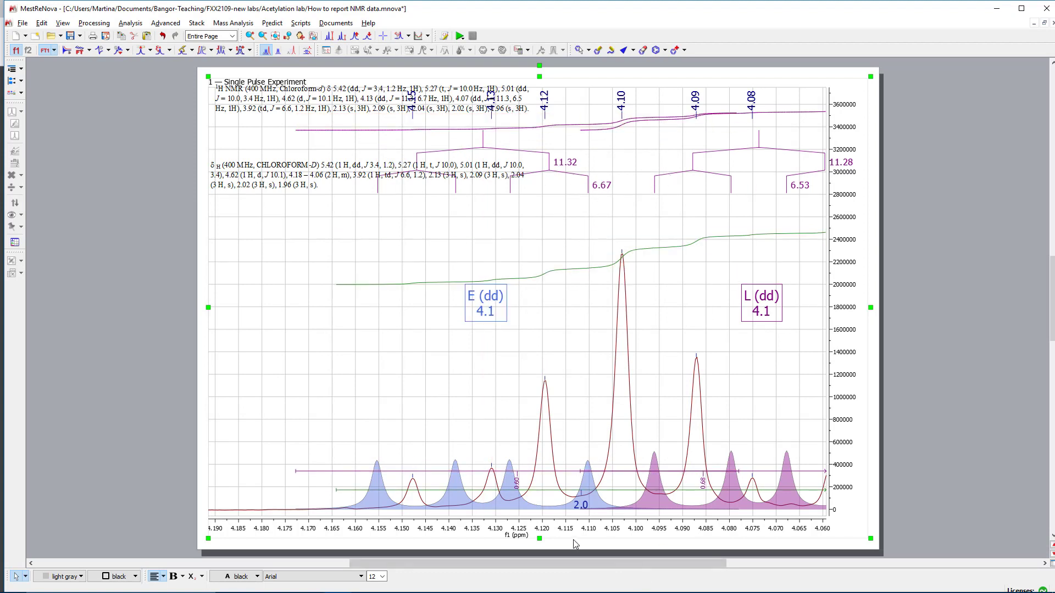
Move the ¹H NMR report below the J-trees, delete the old δH report, and show the full spectrum
left_click(305, 178)
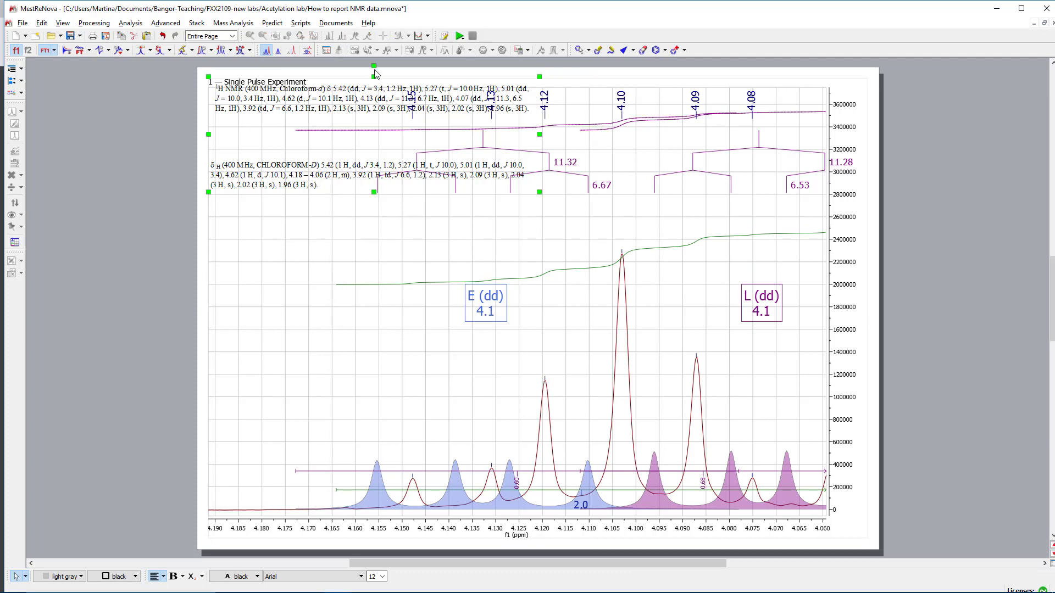
left_click_drag(364, 148, 372, 299)
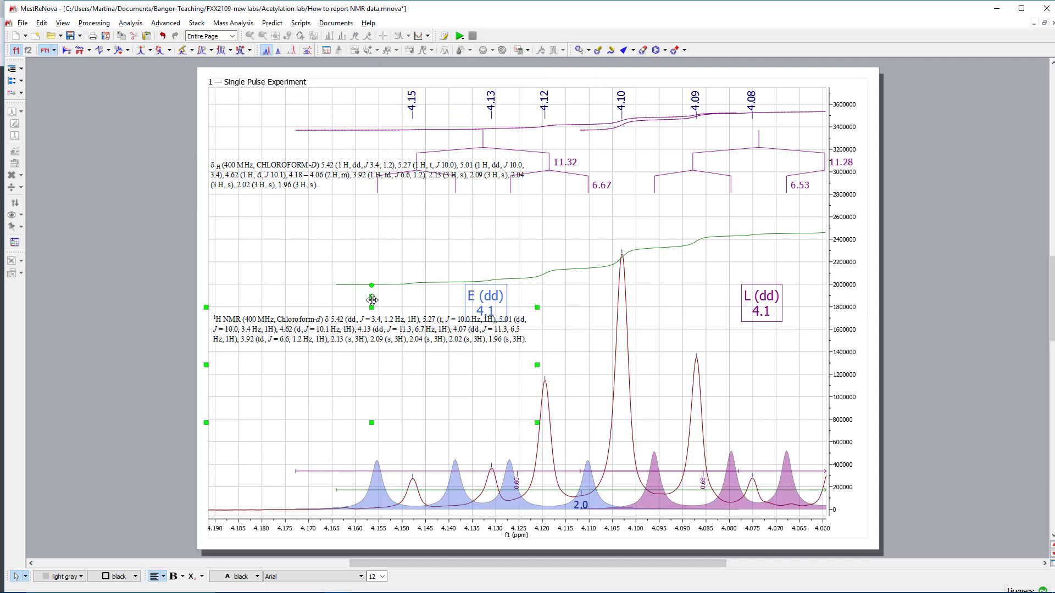
left_click(324, 184)
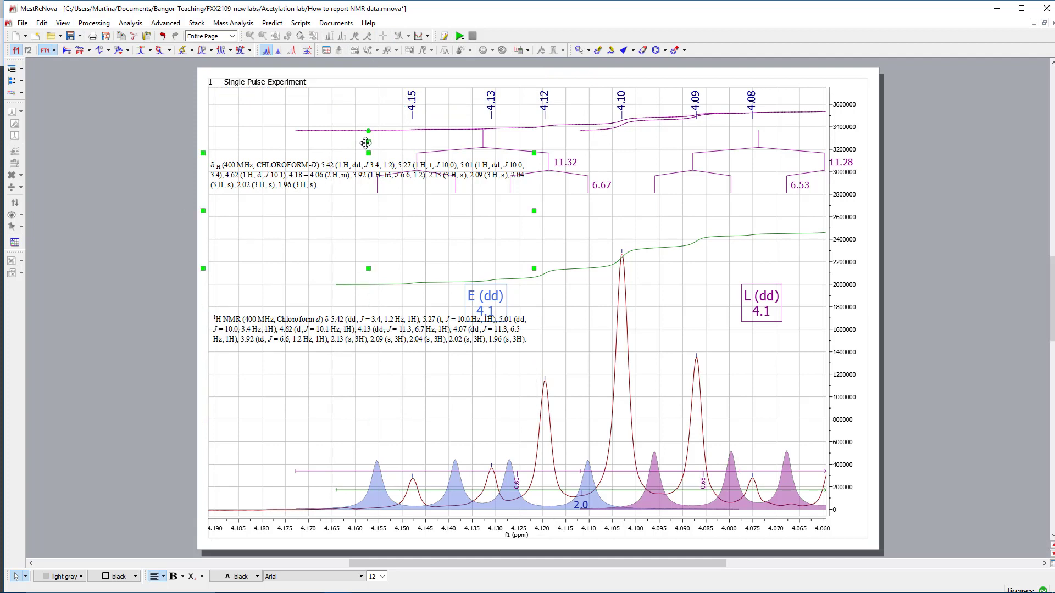
key("Delete")
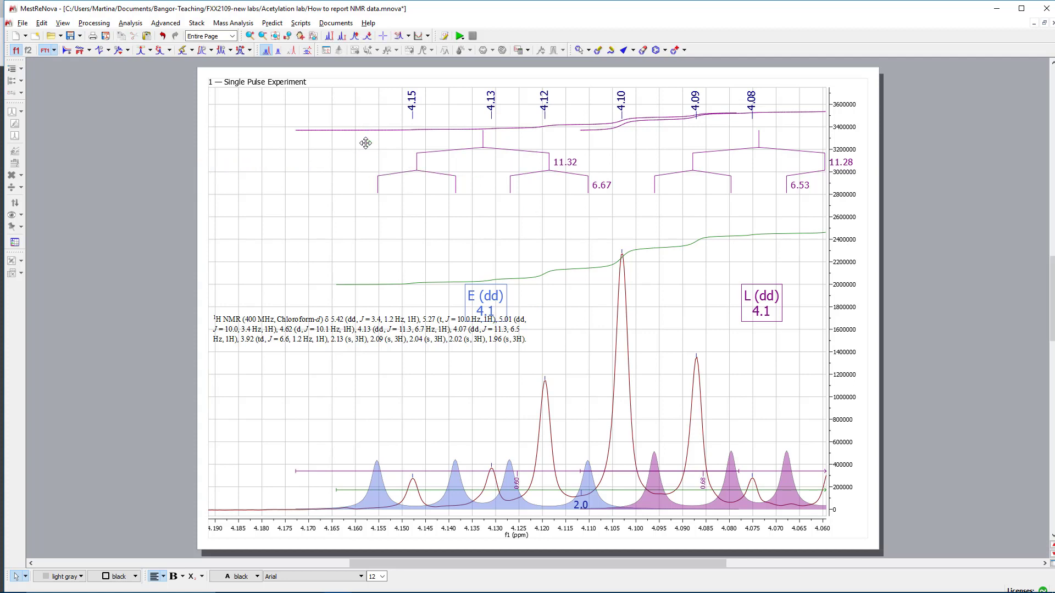
left_click(337, 357)
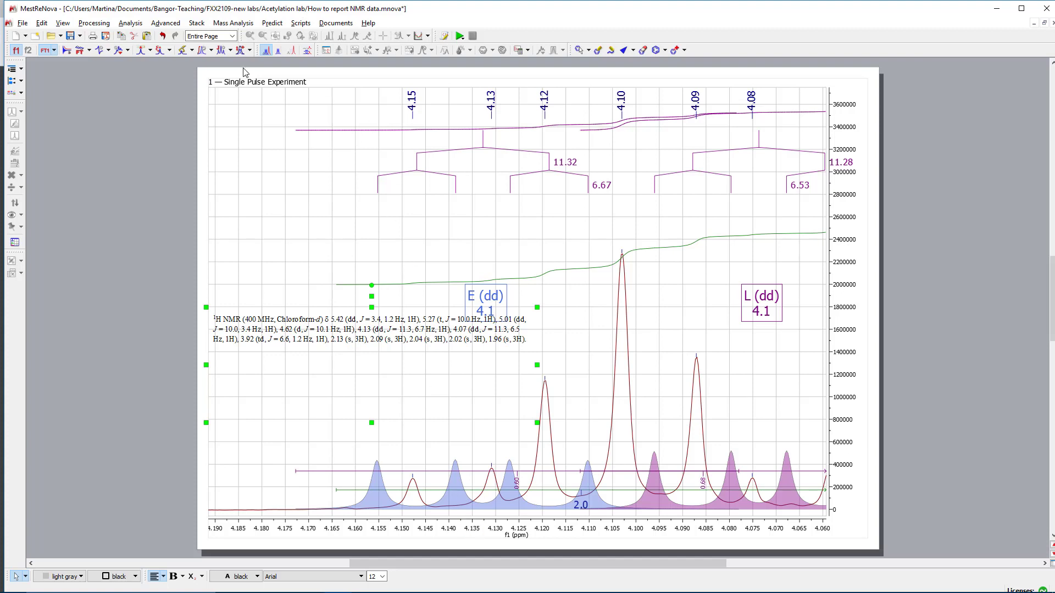
left_click(227, 202)
left_click(276, 35)
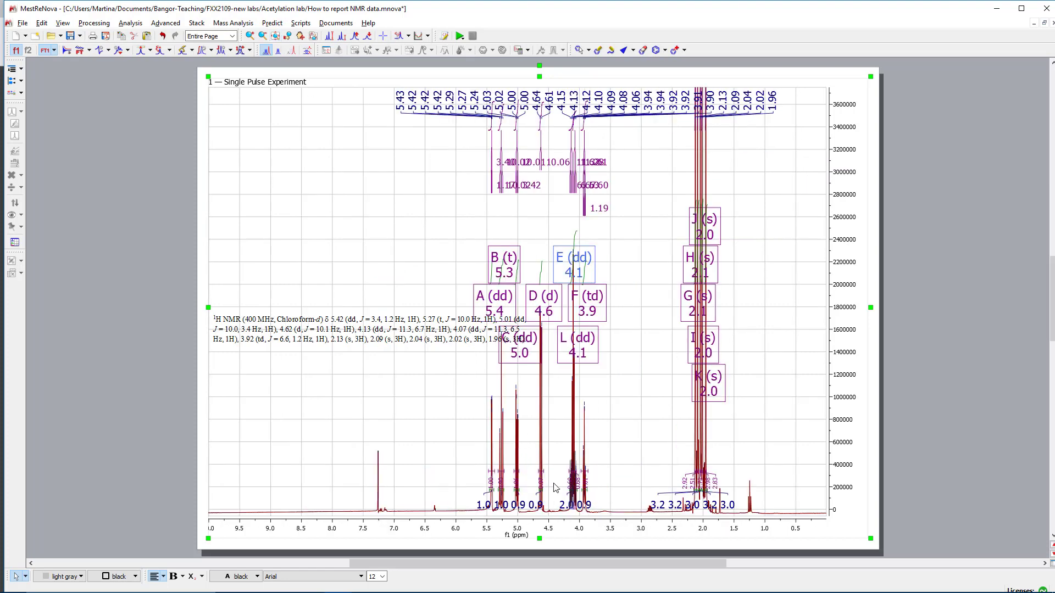
Zoom in on the 4.3–3.8 ppm region around multiplets E, L and F
key("z")
left_click_drag(557, 487, 592, 492)
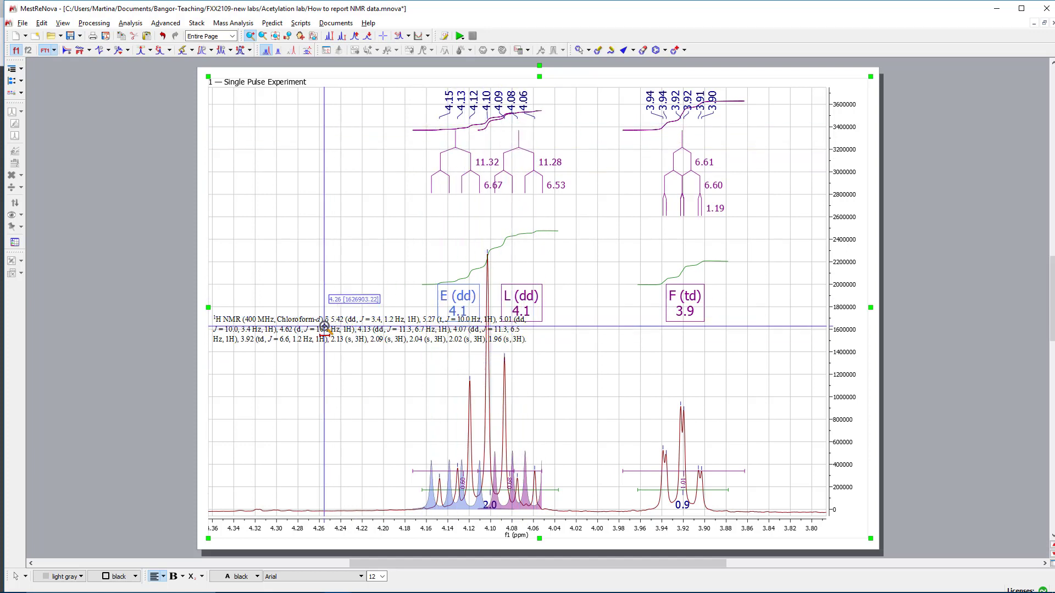
Move the ¹H NMR report text up above the E, L and F multiplet labels
key("Escape")
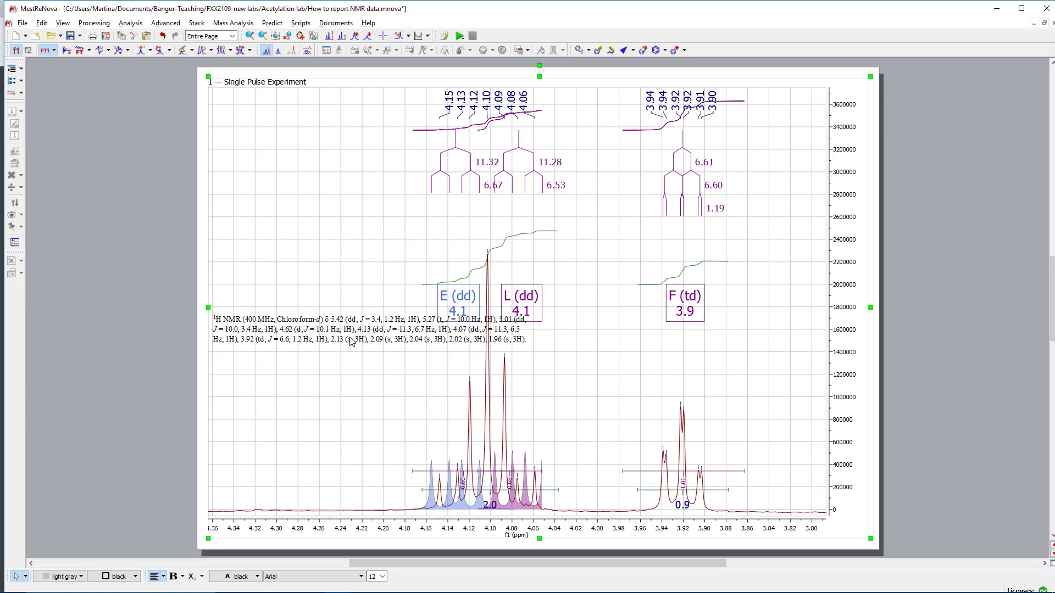
left_click(351, 333)
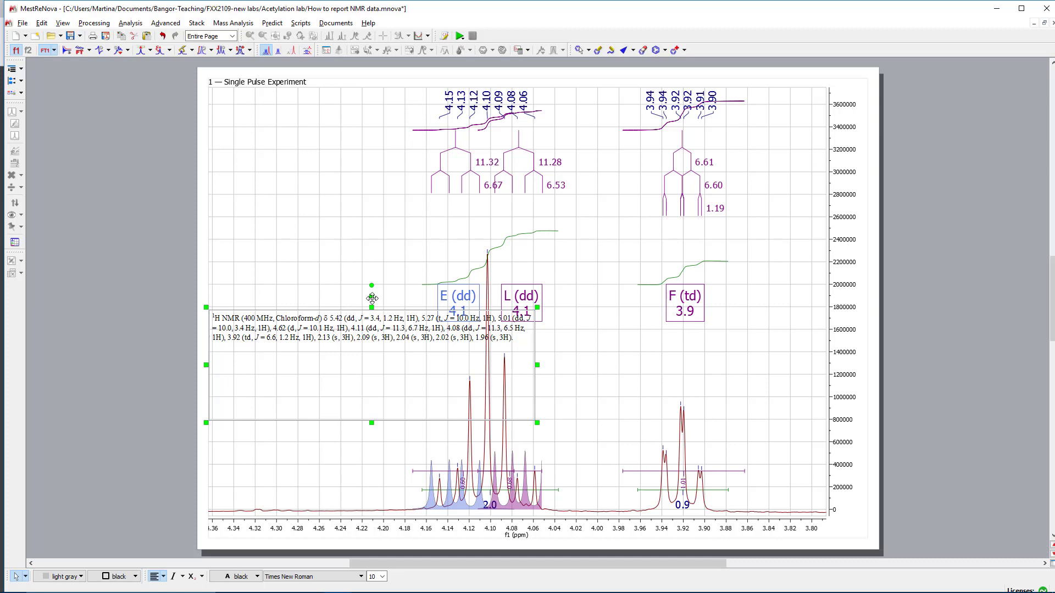
left_click_drag(372, 299, 369, 193)
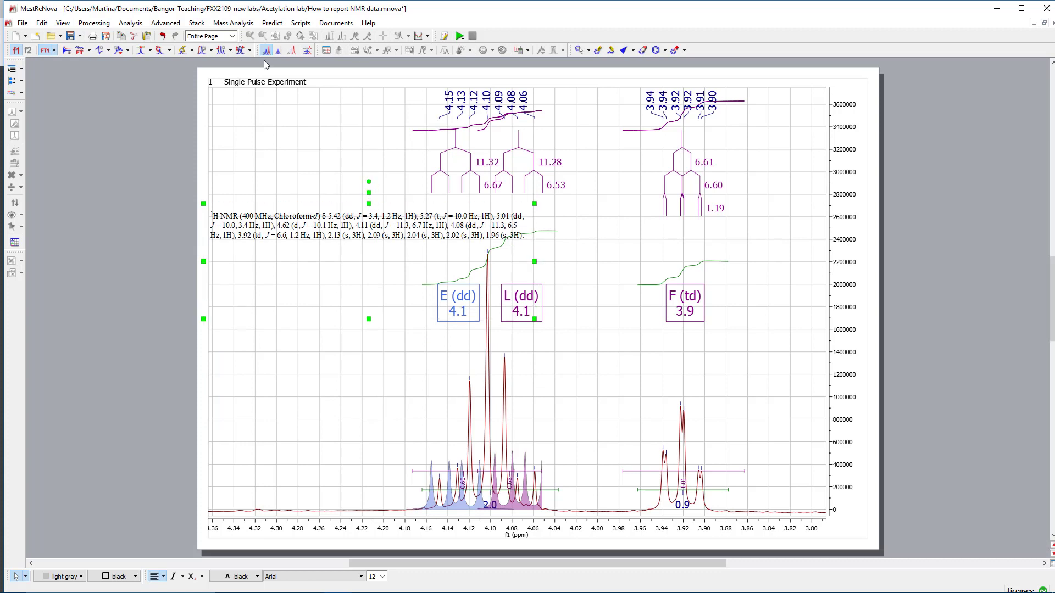
left_click(233, 125)
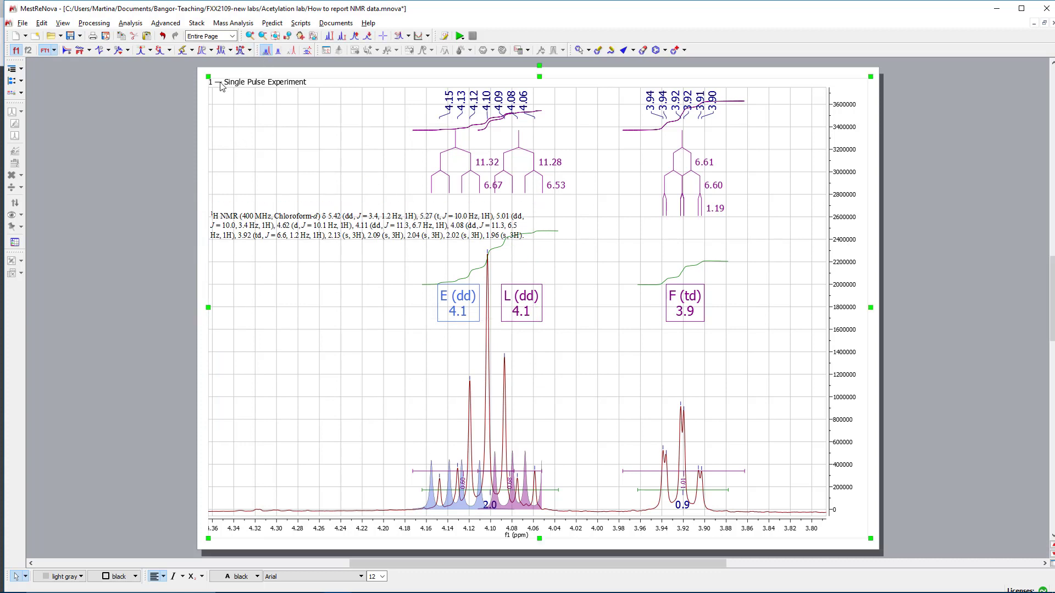
Return to the full spectrum, then zoom in on roughly 5.95–3.35 ppm
left_click(276, 36)
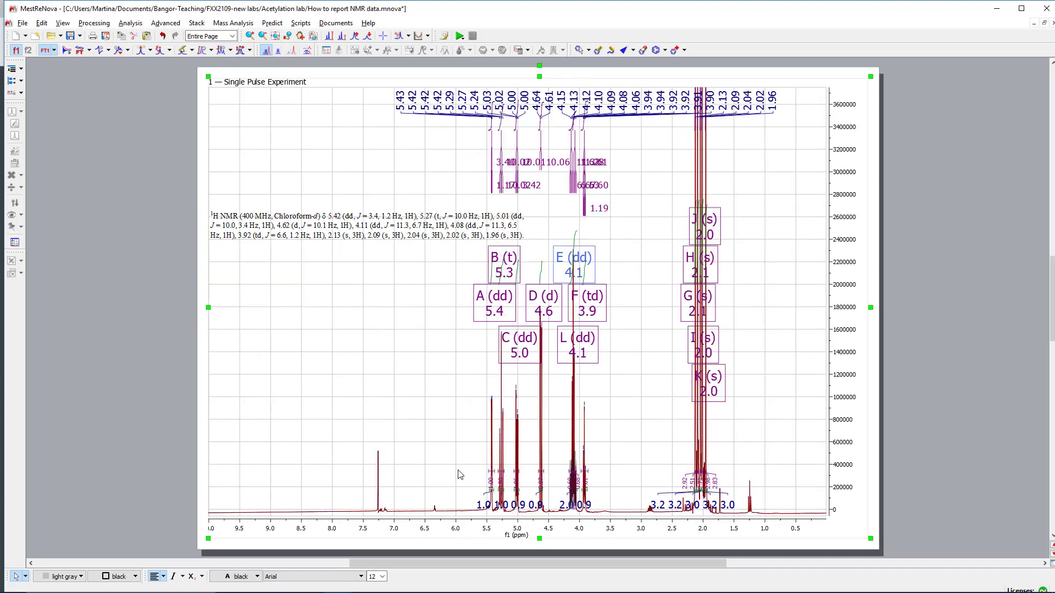
key("z")
left_click_drag(461, 475, 618, 471)
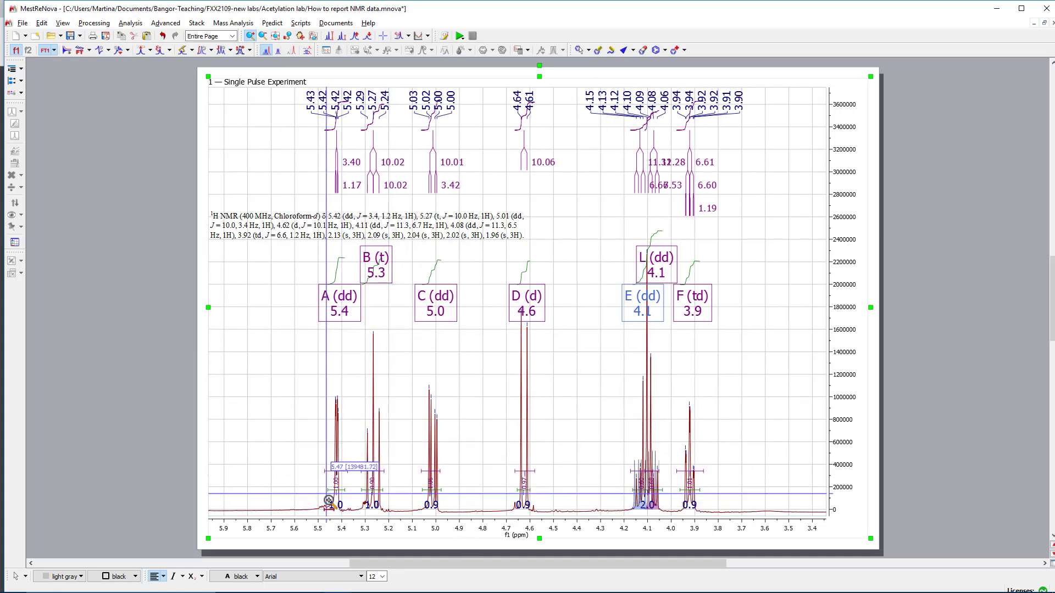